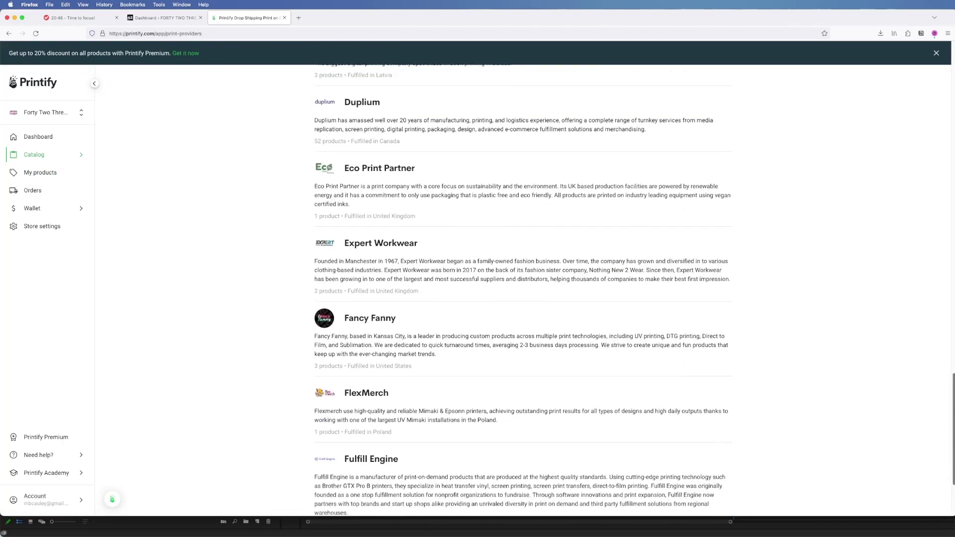
Step: Scroll through the catalog's print providers and go to page 3
scroll(522, 288, "down", 5)
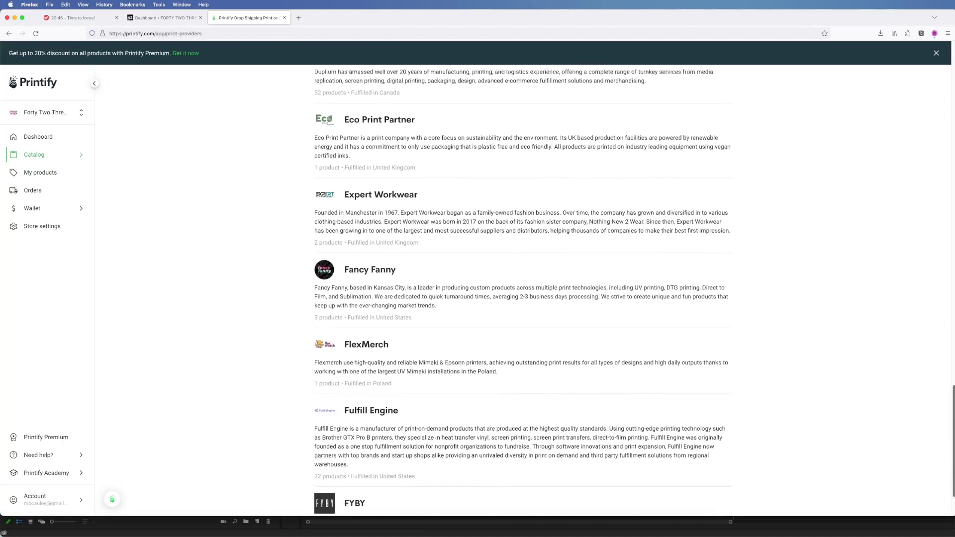
scroll(522, 288, "down", 2)
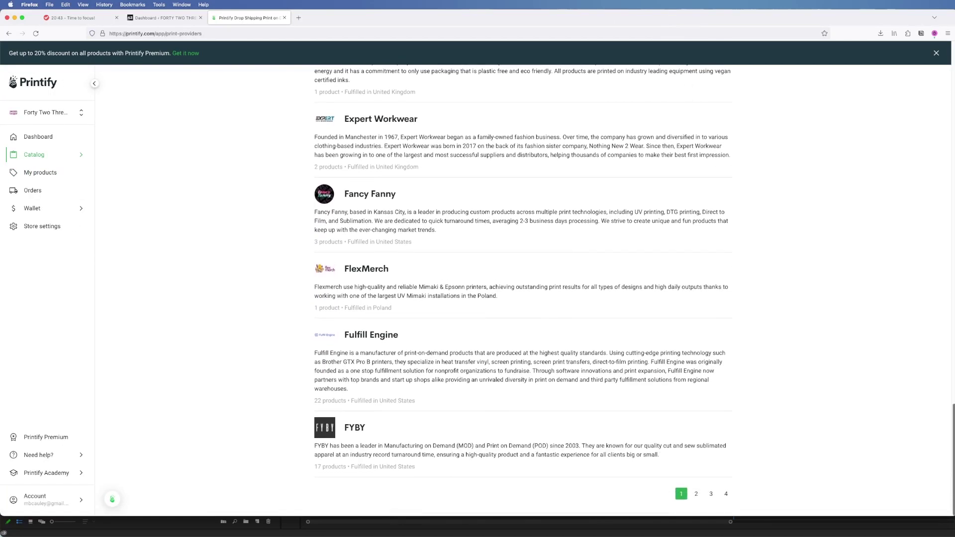
left_click(711, 494)
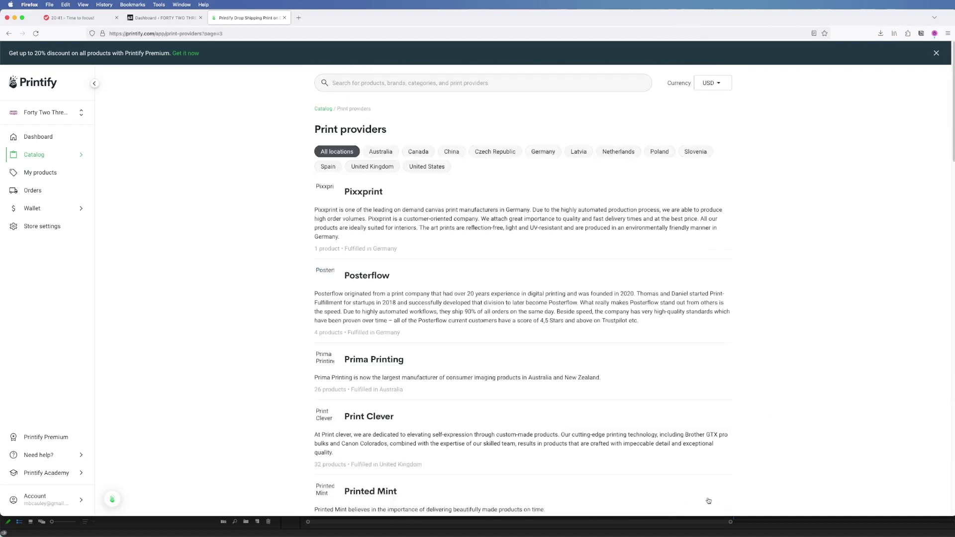
scroll(815, 287, "down", 15)
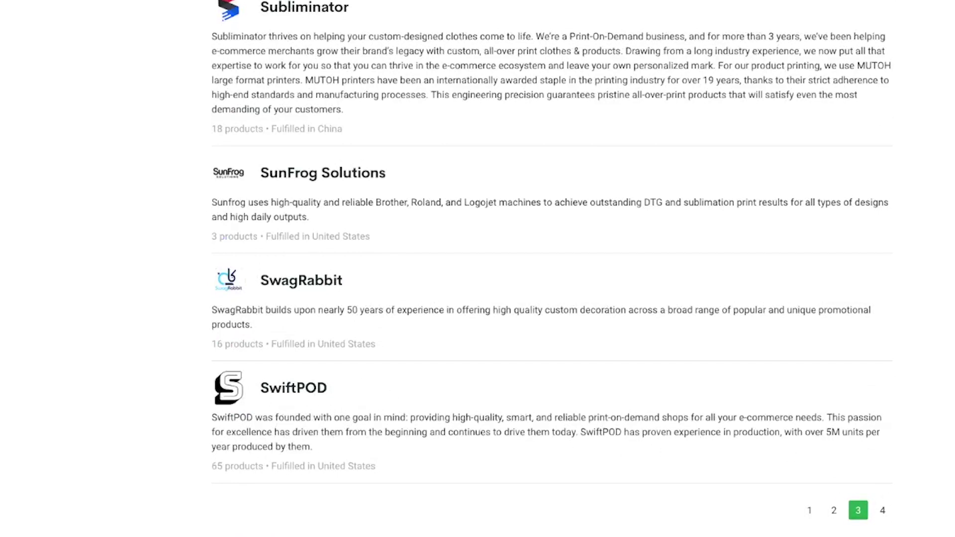
Step: Open the catalog's Brands list and scroll down to Bella+Canvas
left_click(808, 510)
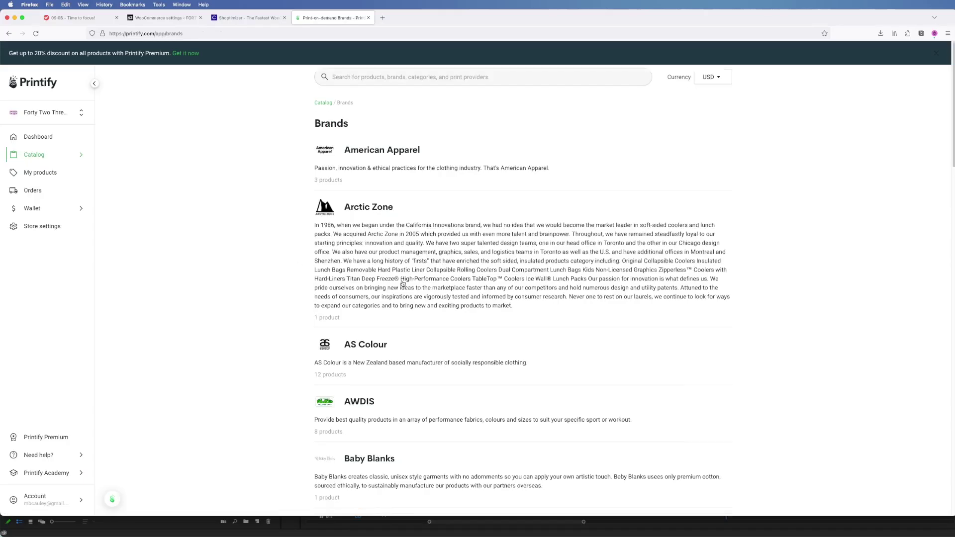
scroll(413, 275, "down", 10)
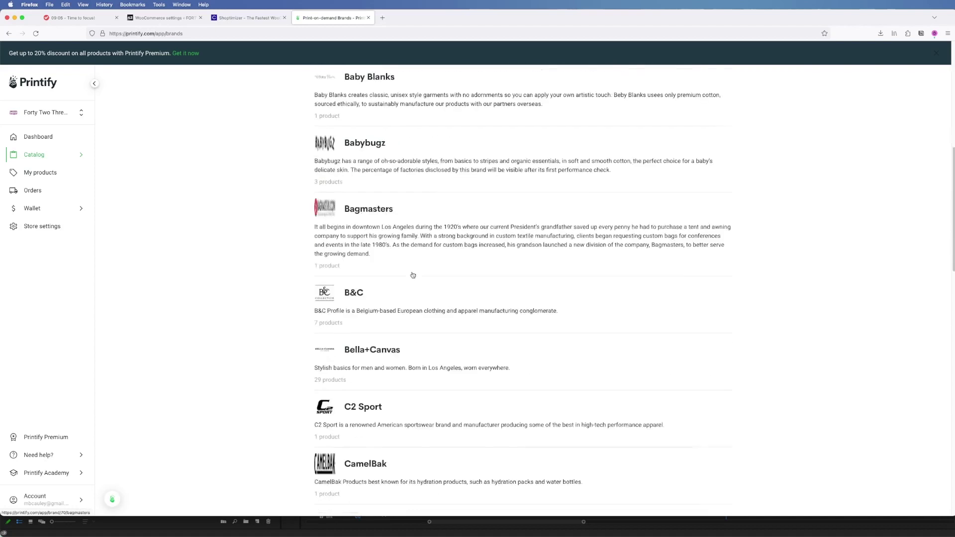
scroll(413, 275, "down", 3)
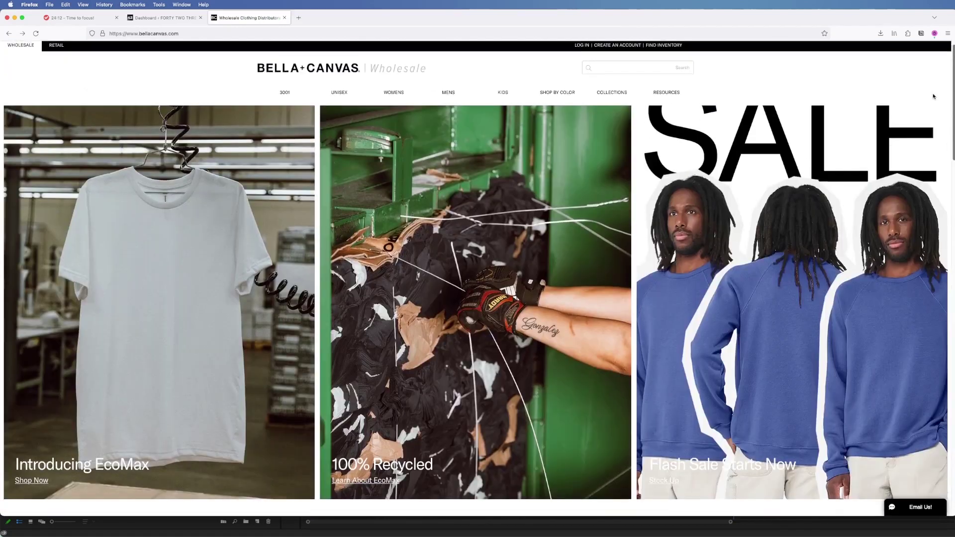
Step: Scroll through the Bella+Canvas EcoMax tee sections and the 3001 shirt's Details and fabrications
scroll(933, 125, "down", 5)
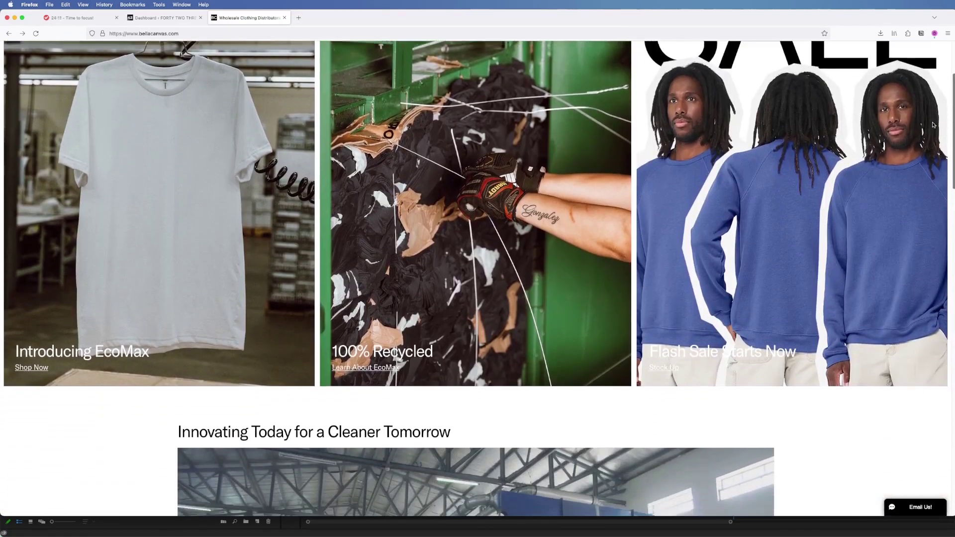
scroll(934, 125, "down", 10)
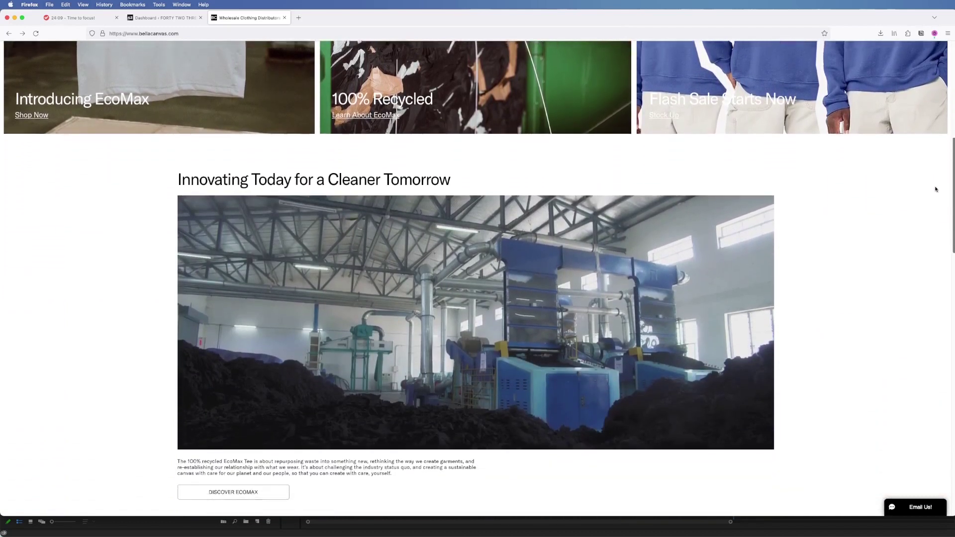
scroll(935, 189, "down", 15)
scroll(951, 289, "down", 11)
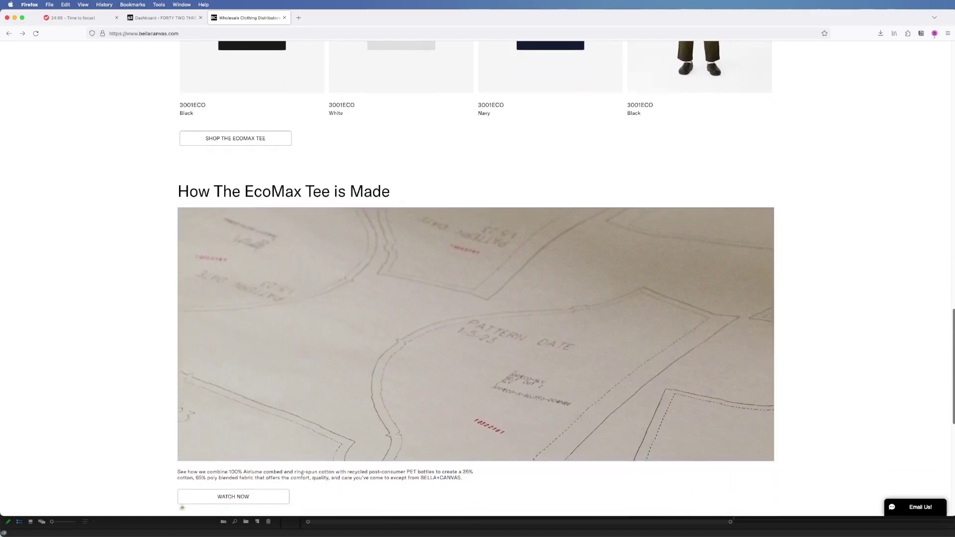
scroll(475, 278, "down", 5)
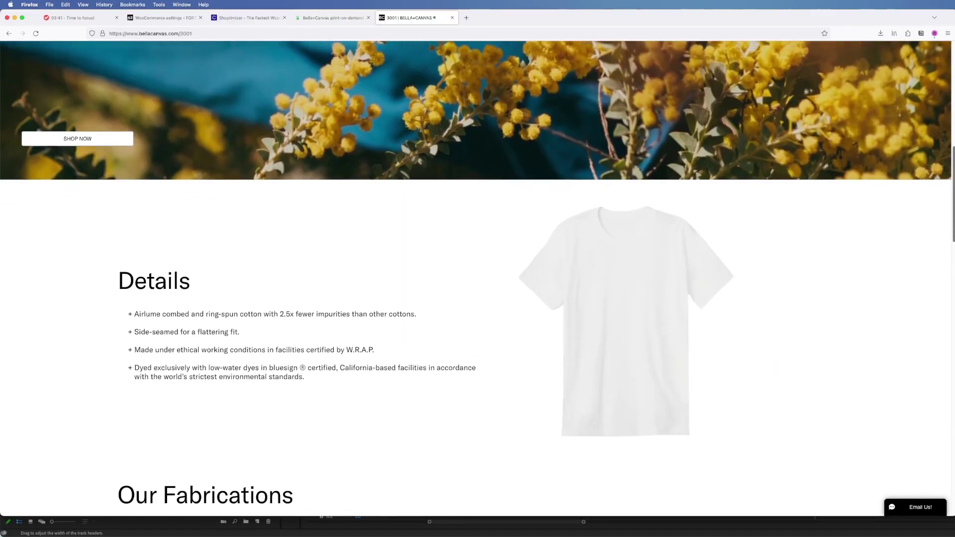
scroll(476, 279, "down", 5)
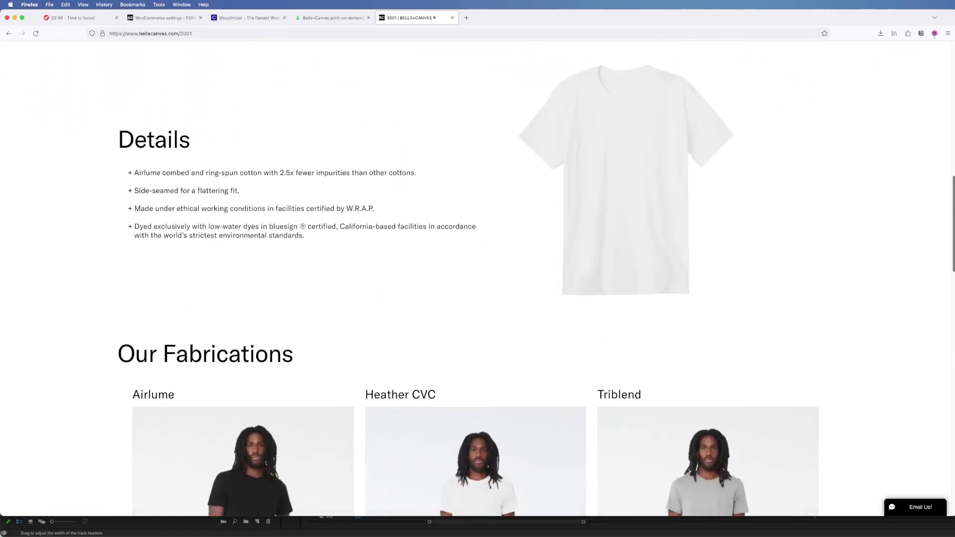
scroll(476, 278, "down", 1)
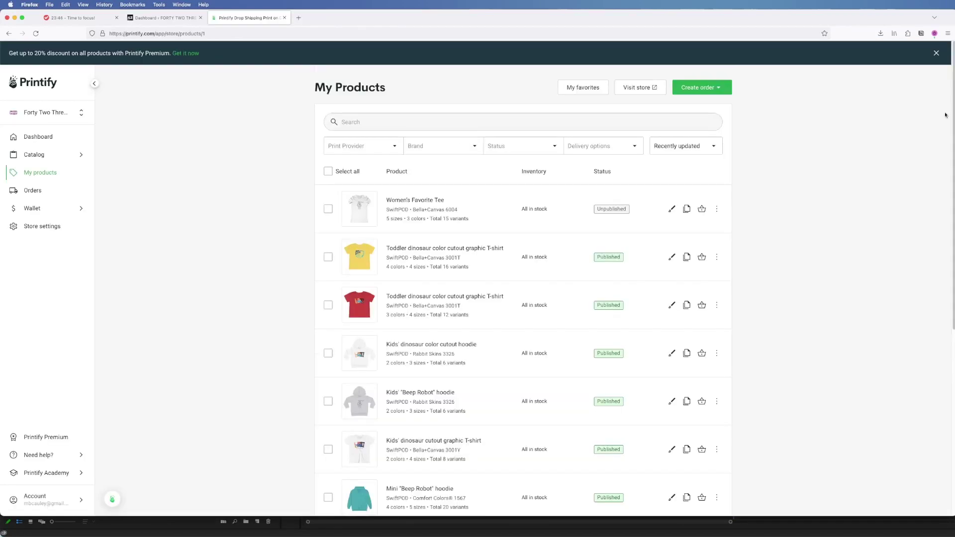
Step: Browse the catalog to the Women's Clothing T-shirts category
scroll(187, 187, "down", 10)
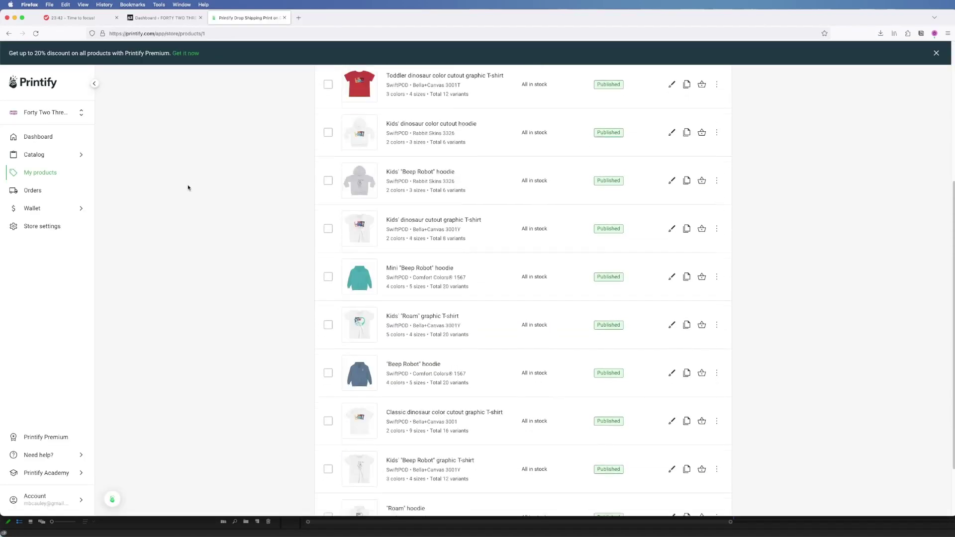
scroll(187, 187, "up", 10)
scroll(187, 187, "up", 1)
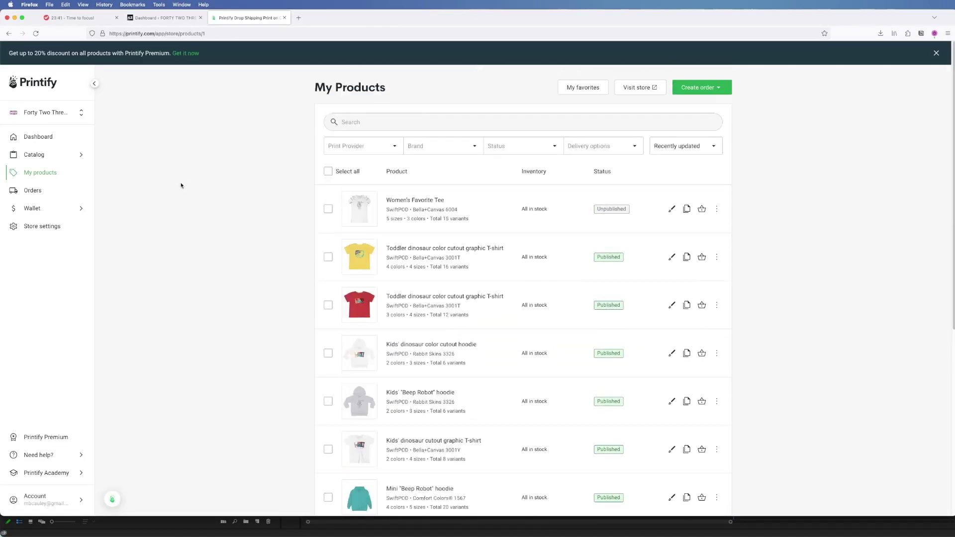
left_click(39, 155)
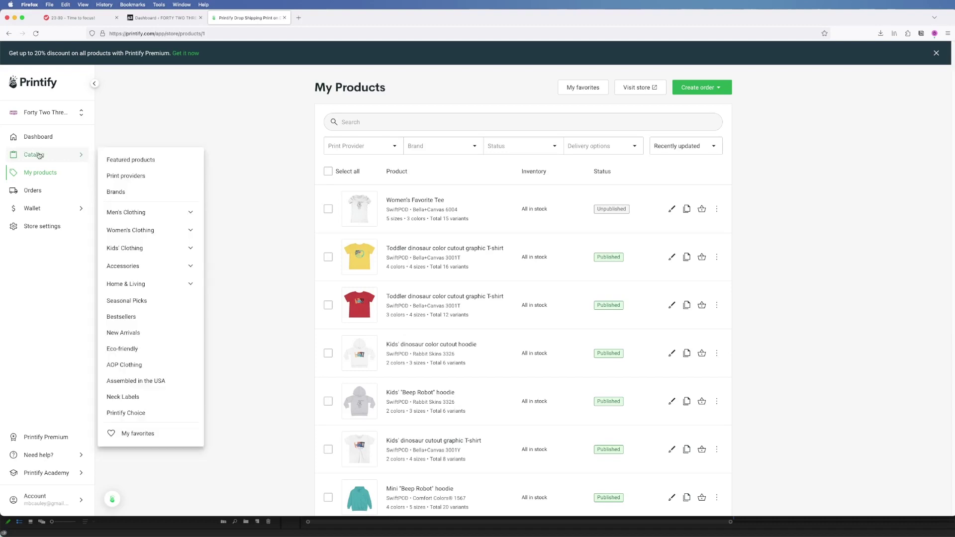
left_click(138, 233)
left_click(124, 266)
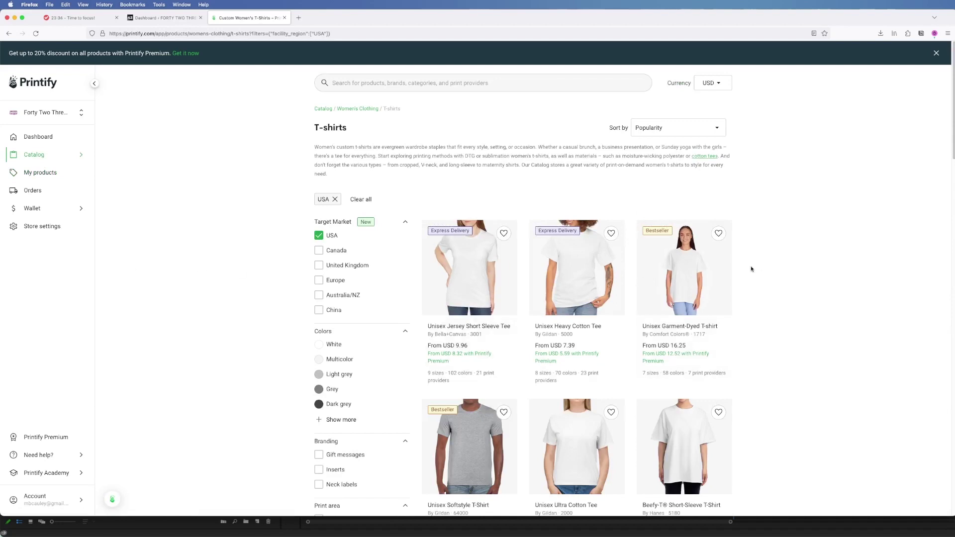
Step: Open the Bella+Canvas 6004 Women's Favorite Tee product page and review its providers
scroll(753, 267, "down", 7)
scroll(759, 267, "down", 2)
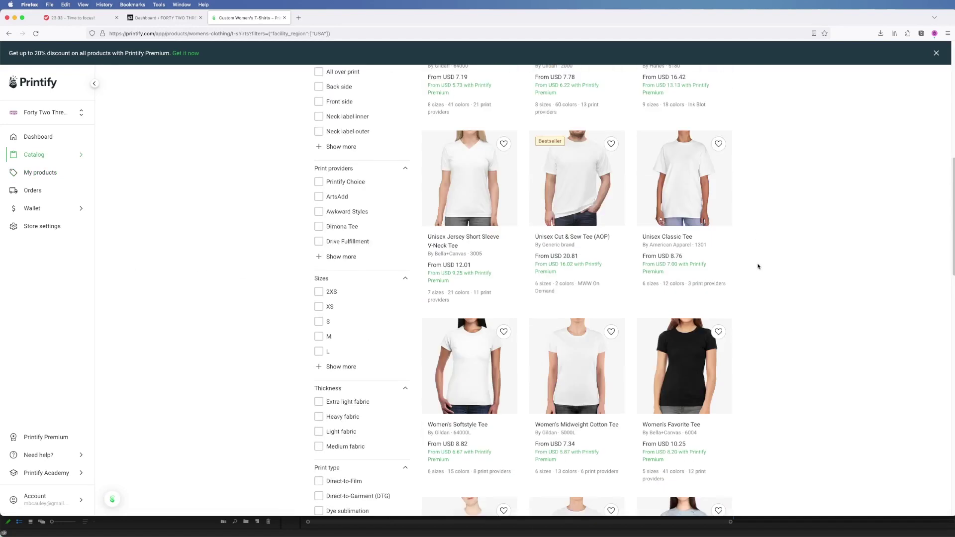
left_click(652, 386)
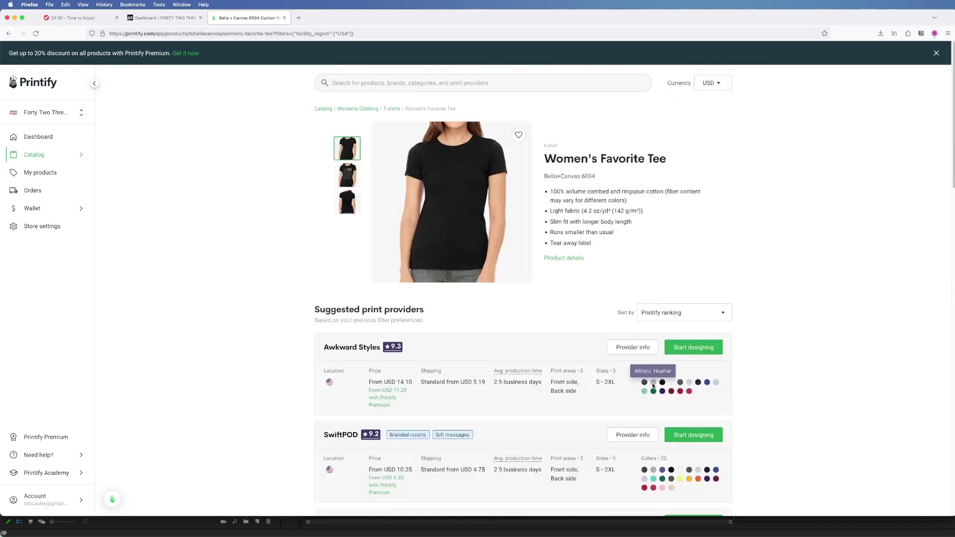
scroll(652, 387, "down", 4)
scroll(901, 211, "up", 1)
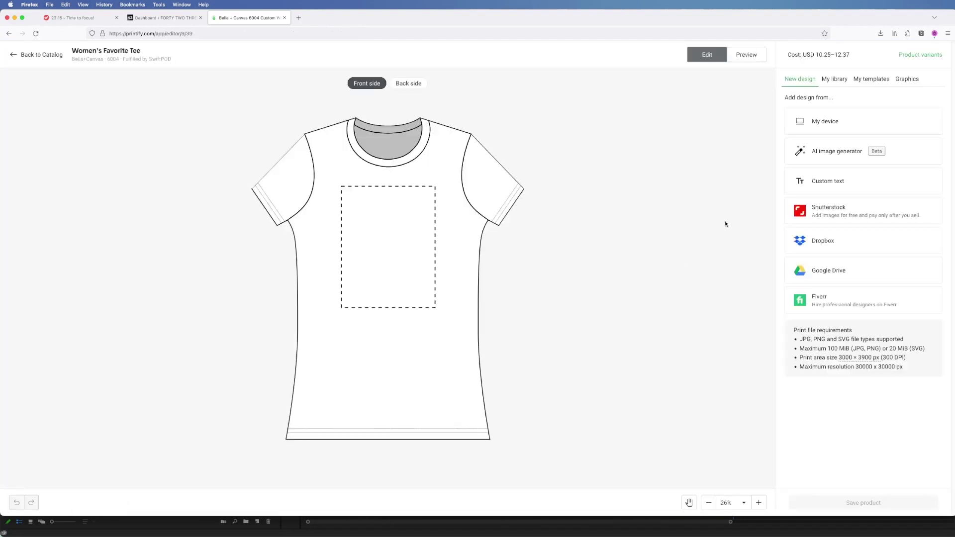
Step: Upload robot_kids_noOutline01.png and scale it to about 138%, centred on the tee front
left_click(844, 123)
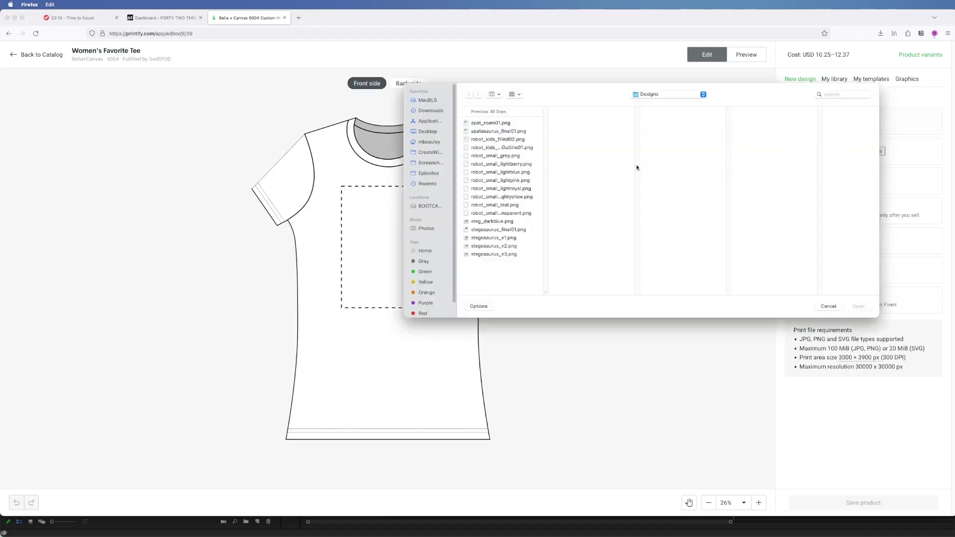
double_click(514, 148)
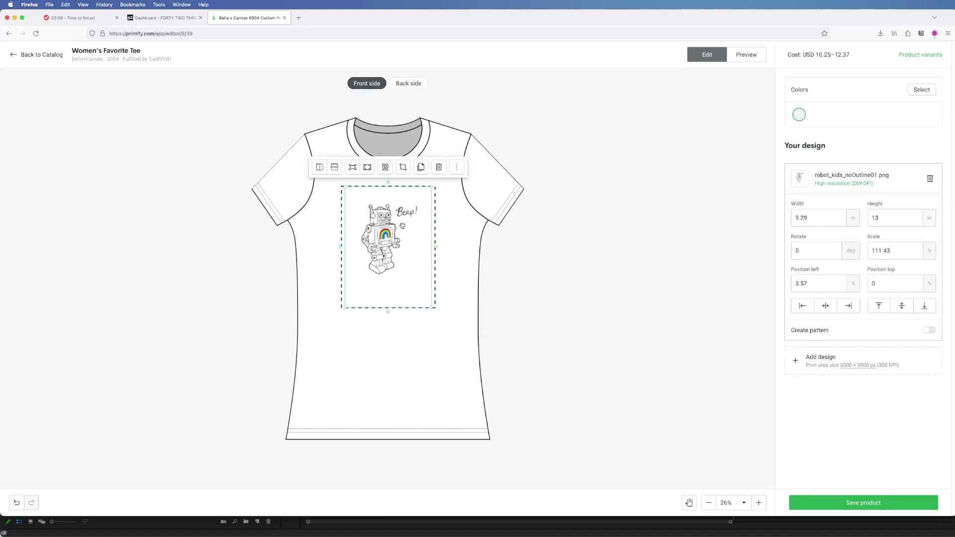
left_click_drag(383, 224, 371, 214)
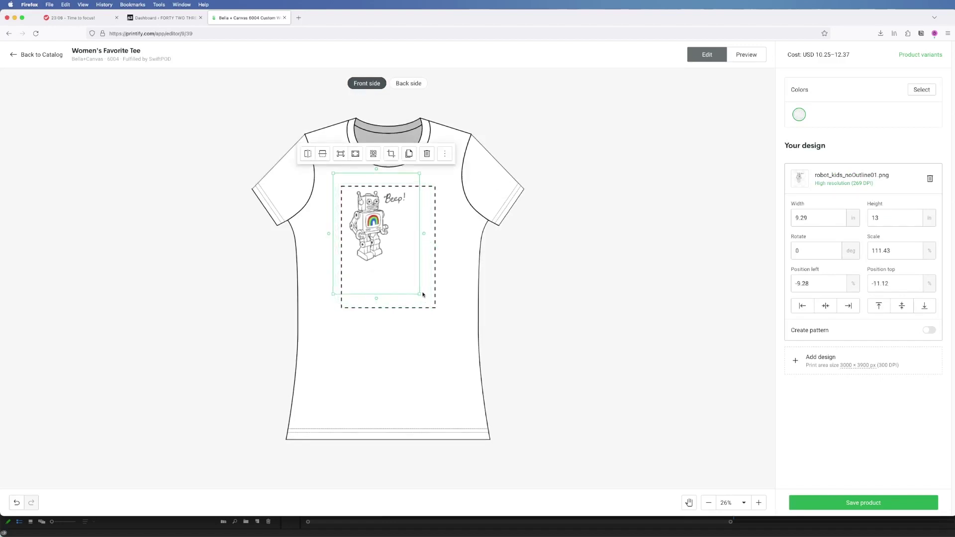
left_click_drag(422, 301, 437, 323)
left_click_drag(422, 279, 425, 284)
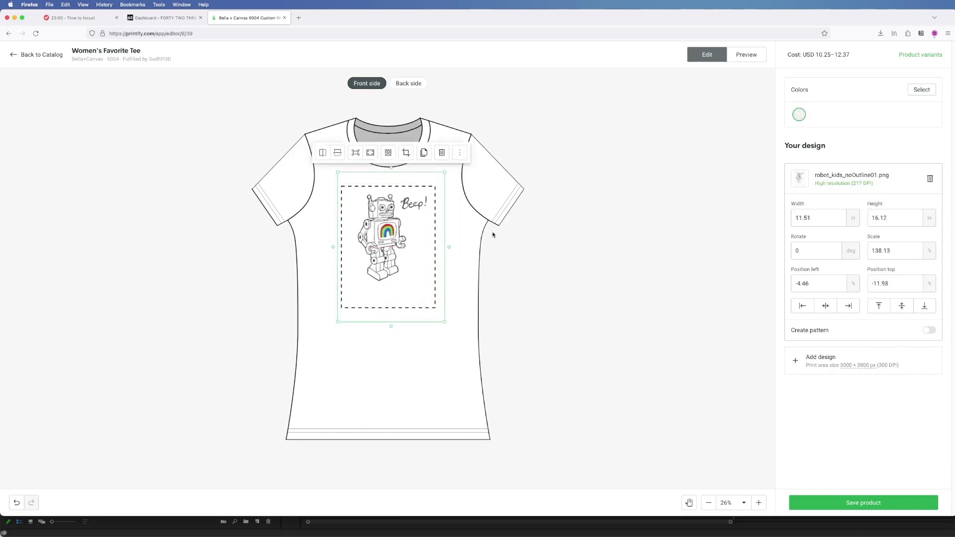
left_click(494, 234)
Step: Add Soft Cream and True Royal tee colours and start a True Royal-specific design
left_click(921, 90)
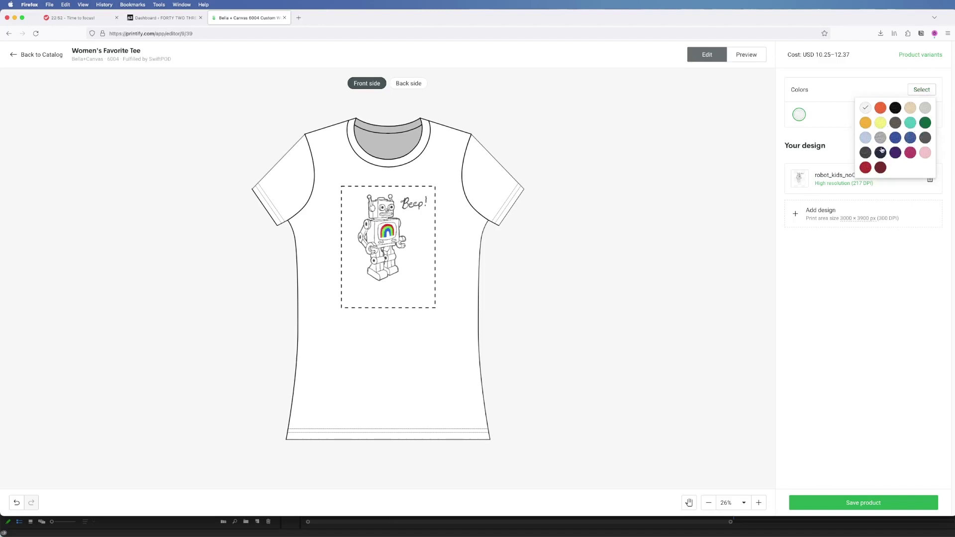
left_click(912, 109)
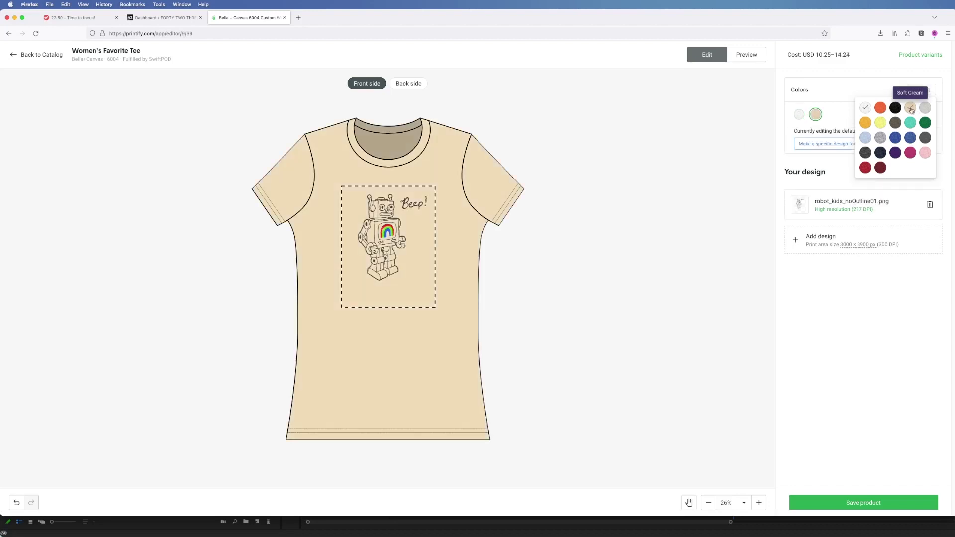
left_click(896, 138)
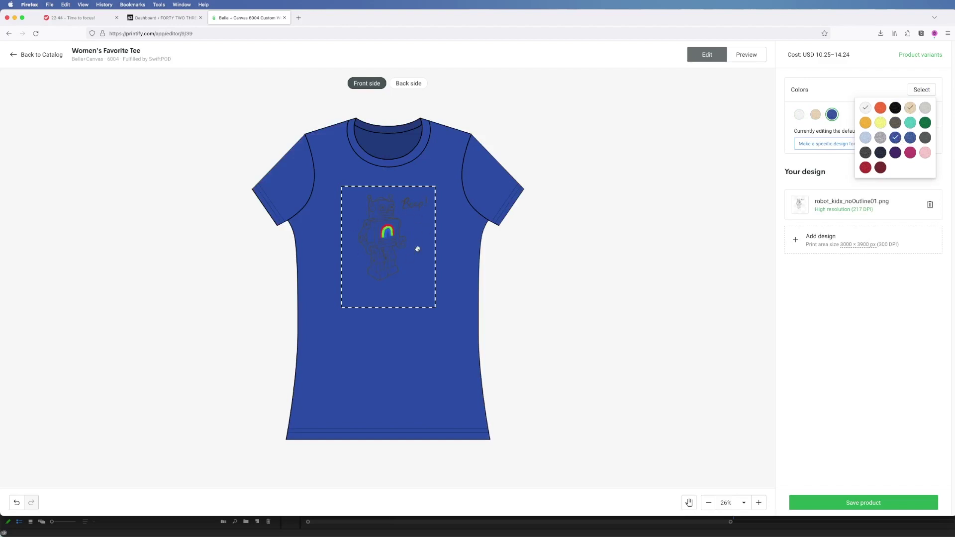
left_click(919, 90)
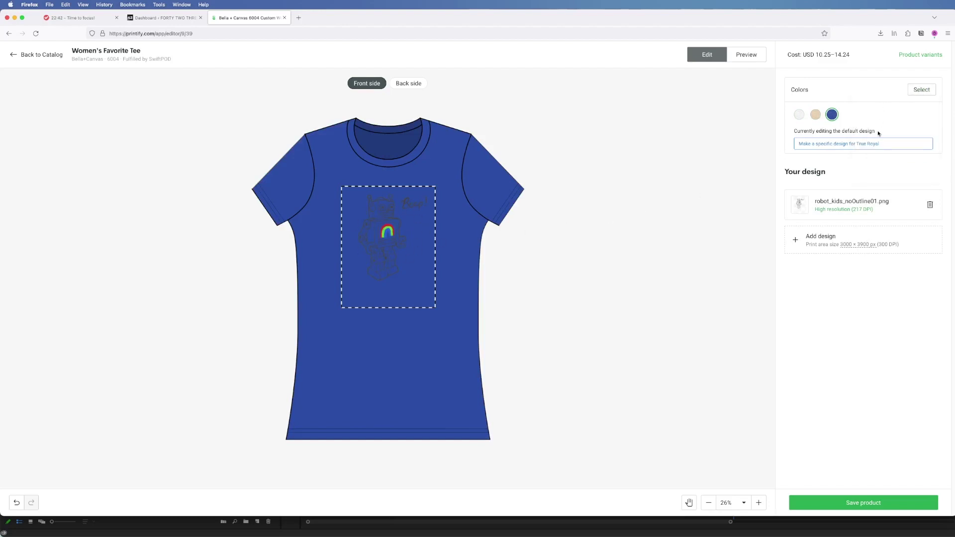
left_click(845, 144)
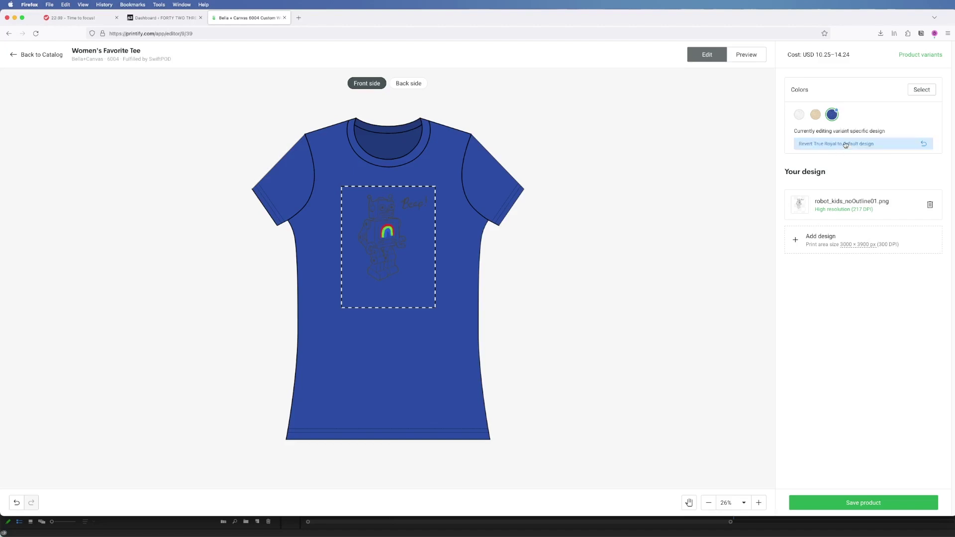
left_click(812, 244)
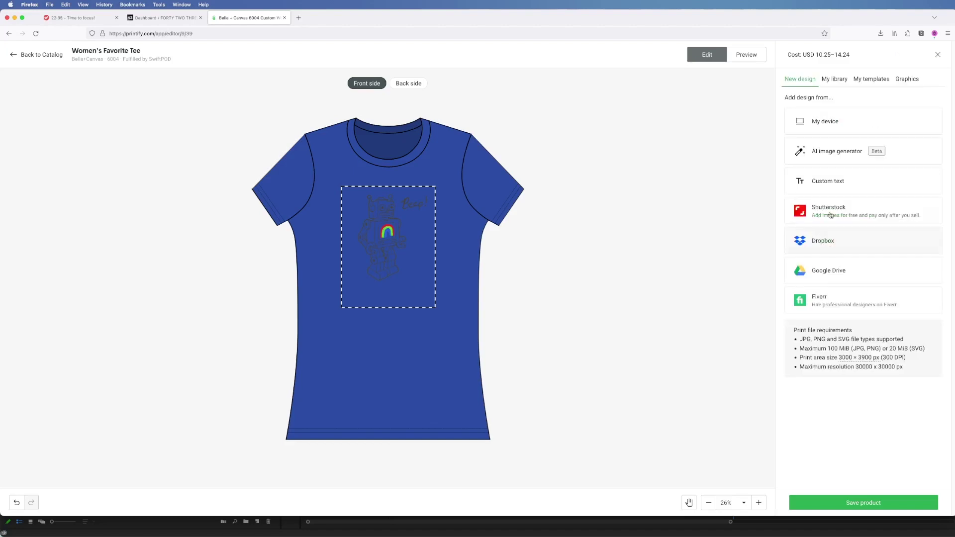
Step: Upload robot_kids_filled02.png for the True Royal tee, enlarge and position it, and save the product
left_click(812, 124)
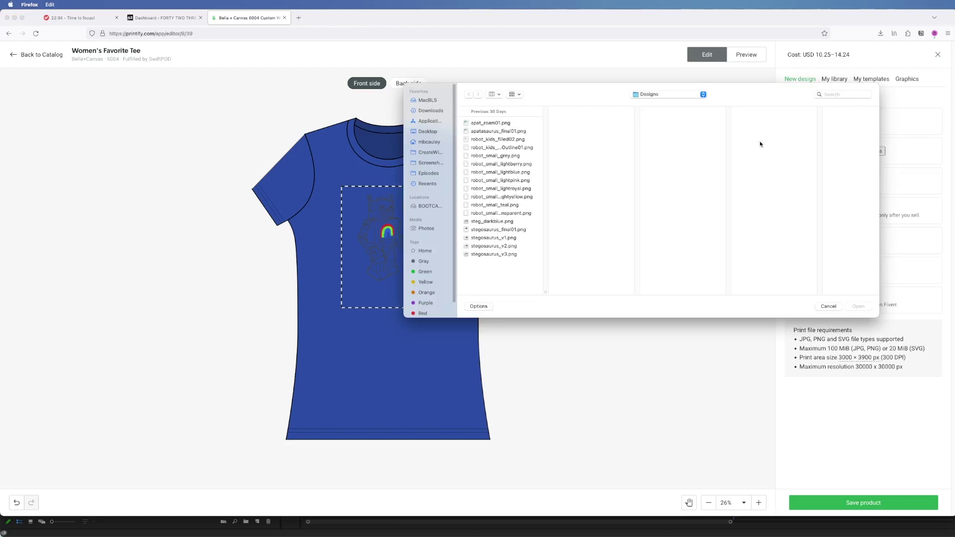
left_click(521, 141)
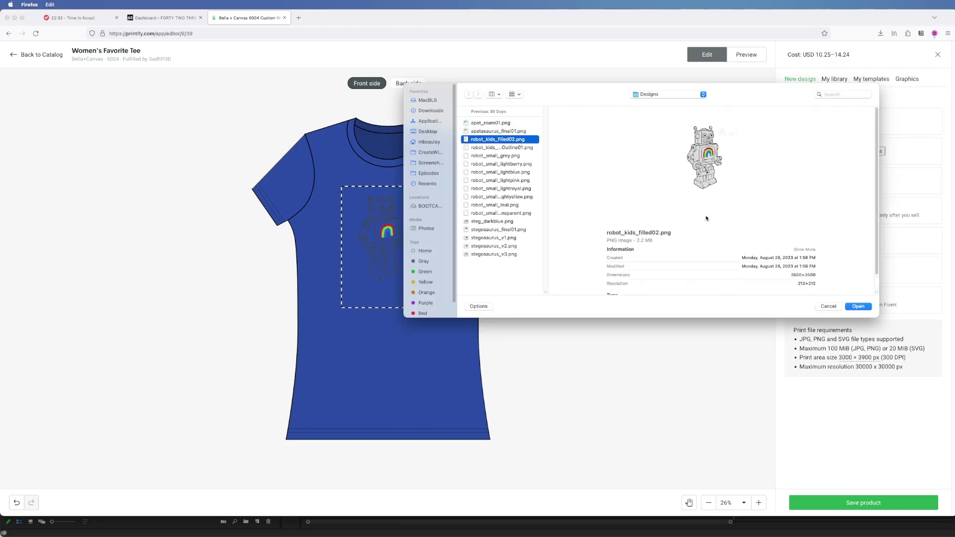
left_click(852, 308)
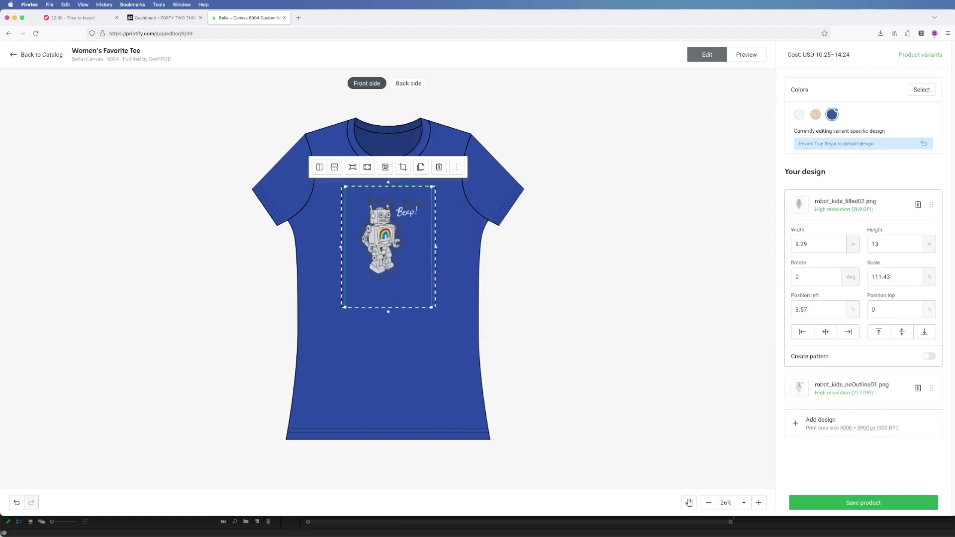
left_click_drag(383, 251, 379, 241)
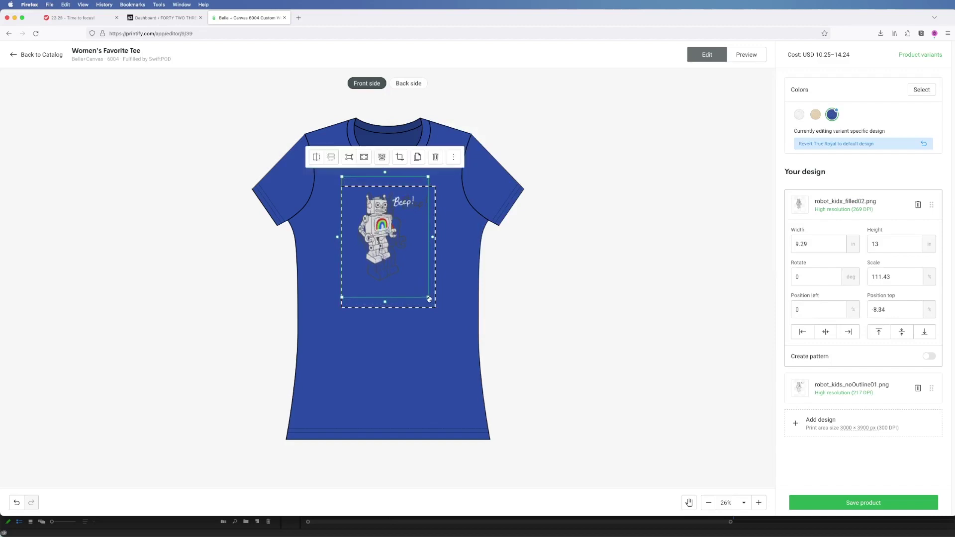
left_click_drag(428, 299, 443, 319)
left_click(839, 349)
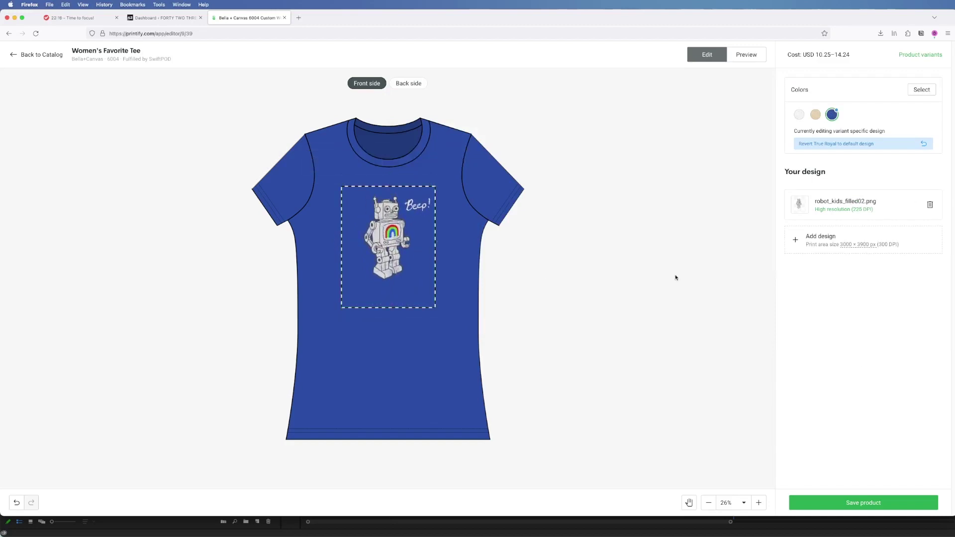
left_click(855, 503)
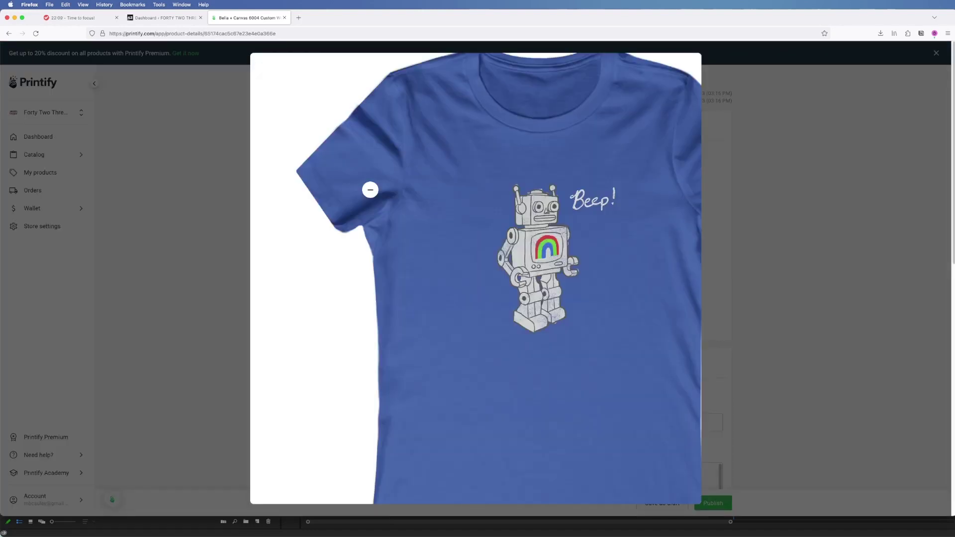
left_click(483, 171)
Step: Replace the Women's Favorite Tee title with a new one beginning 'Awesome robot'
scroll(531, 196, "down", 5)
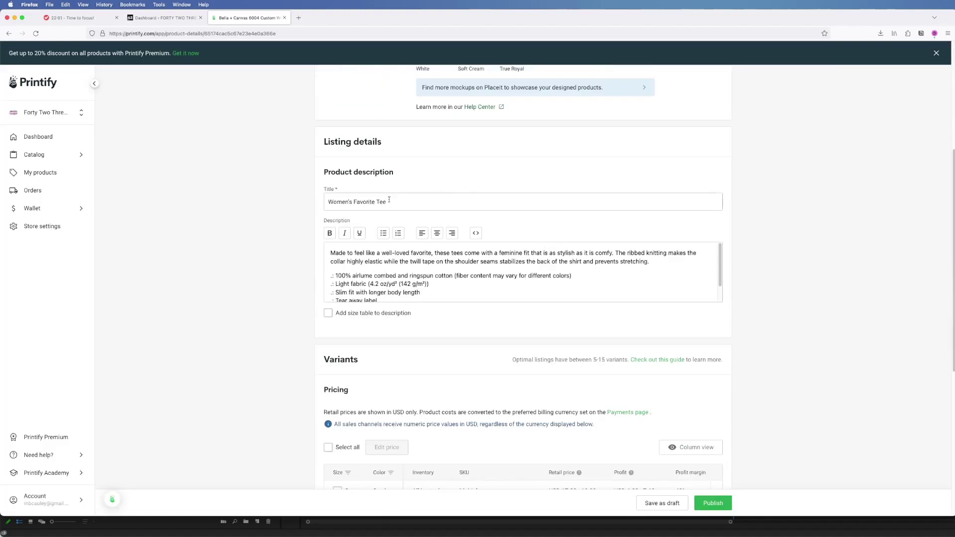
left_click_drag(389, 200, 314, 199)
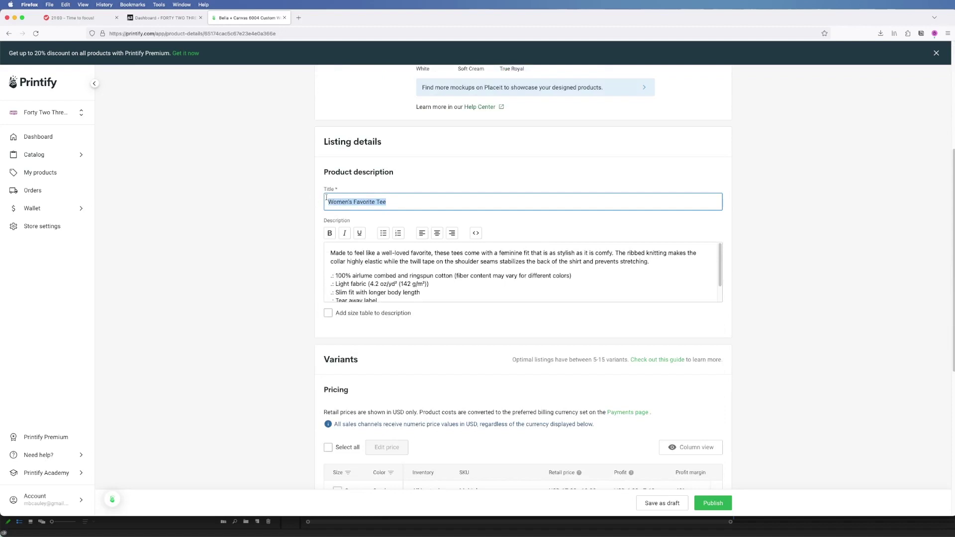
type("Awes")
scroll(256, 271, "down", 5)
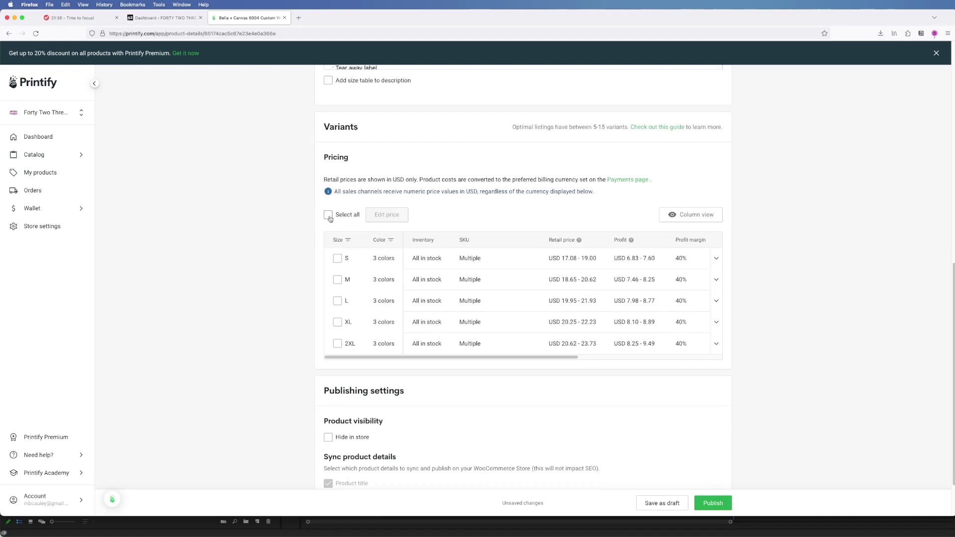
Step: Set the retail price of all 15 size and colour variants to USD 30.00
left_click(328, 215)
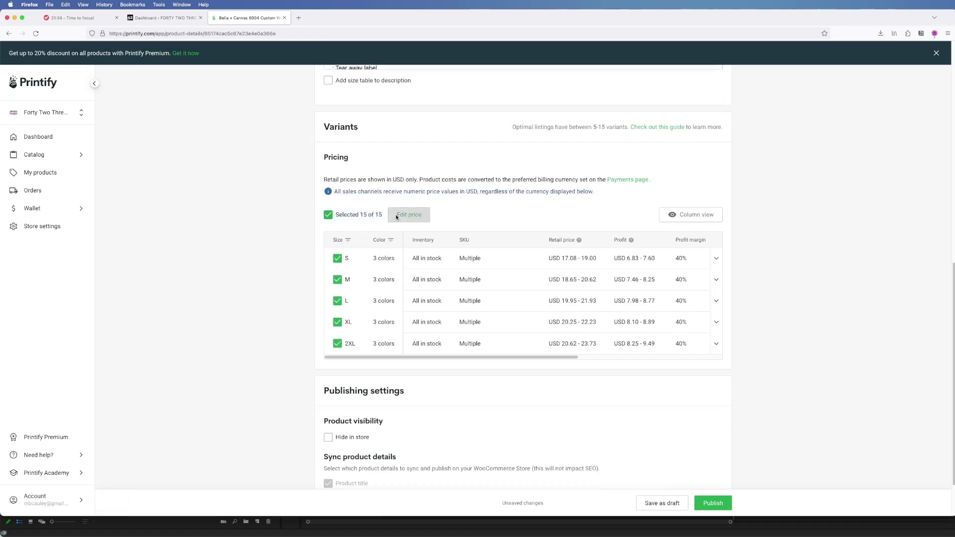
left_click(397, 217)
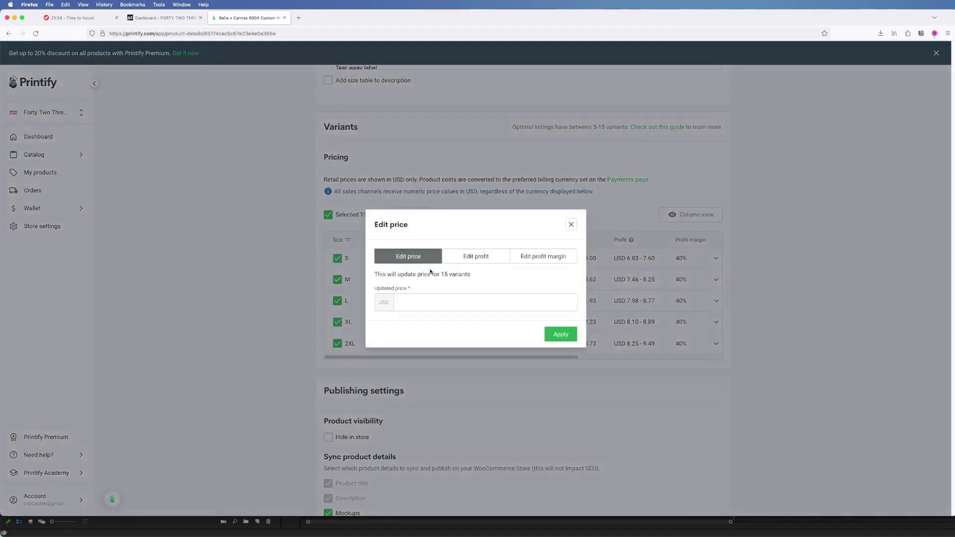
left_click(570, 337)
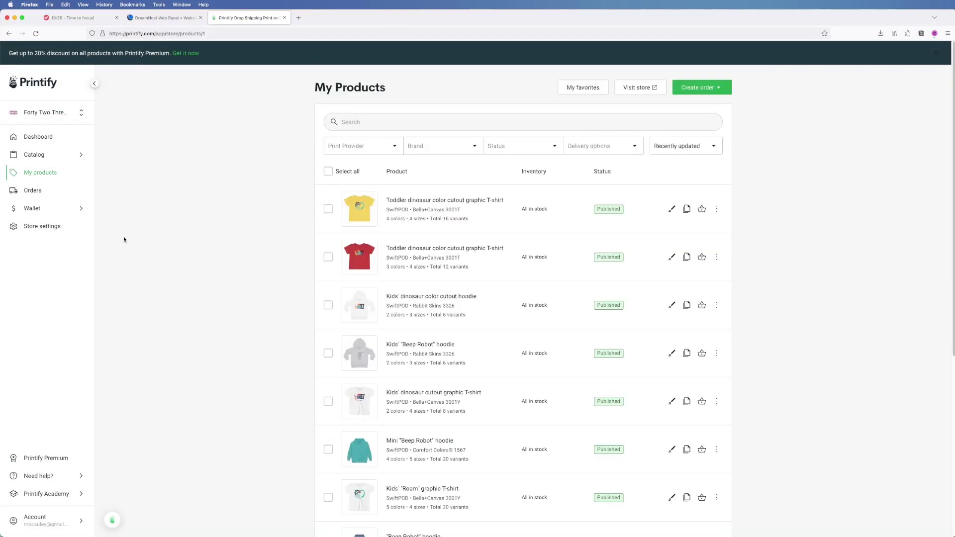
Step: Show the connected stores list with Forty Two Threads
left_click(69, 113)
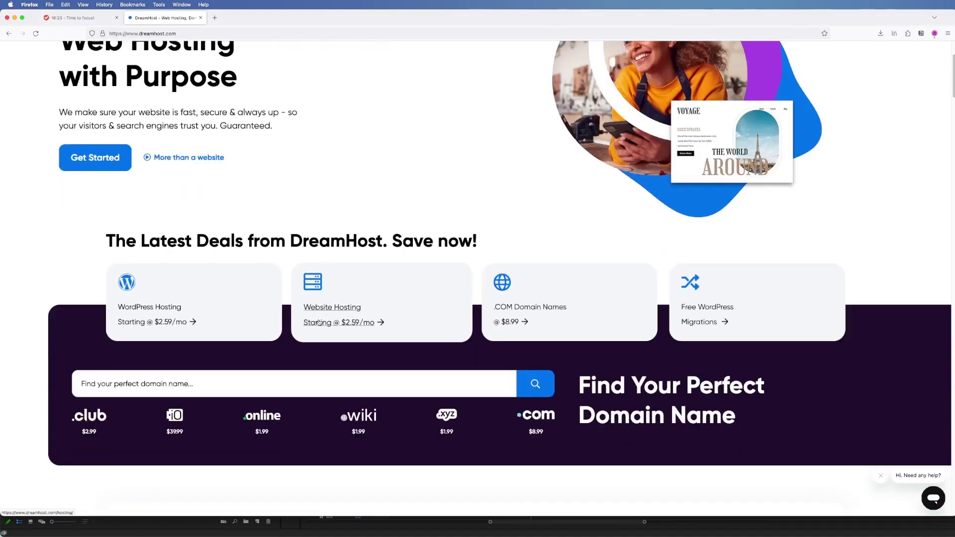
scroll(318, 322, "down", 12)
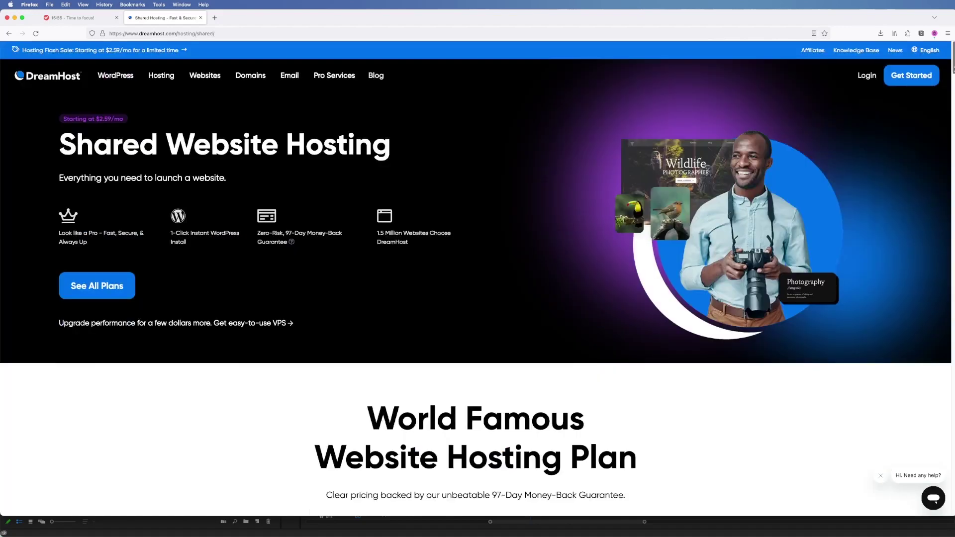
Step: Compare DreamHost's Shared Starter and Shared Unlimited plans, then search the domain 'fortytwothreads'
scroll(477, 278, "down", 5)
scroll(839, 137, "down", 5)
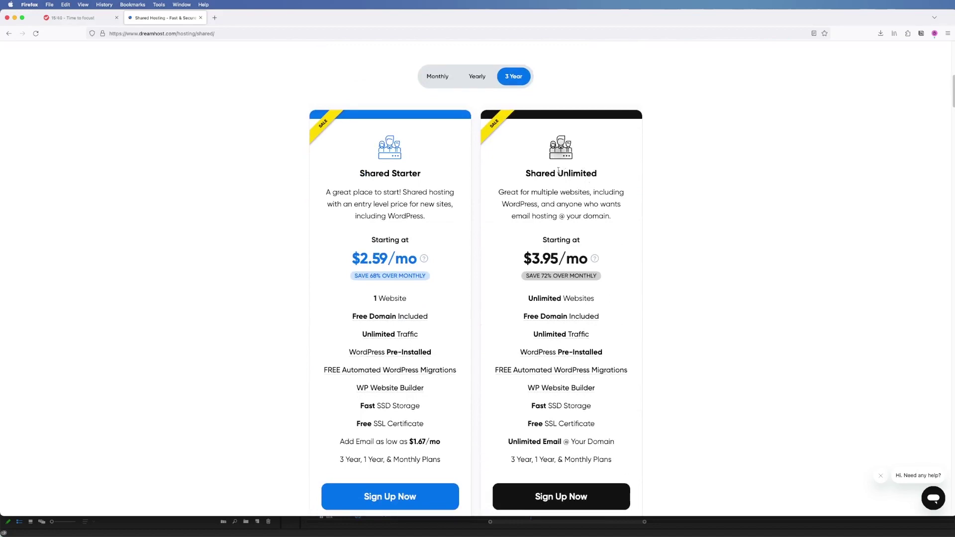
scroll(535, 168, "up", 15)
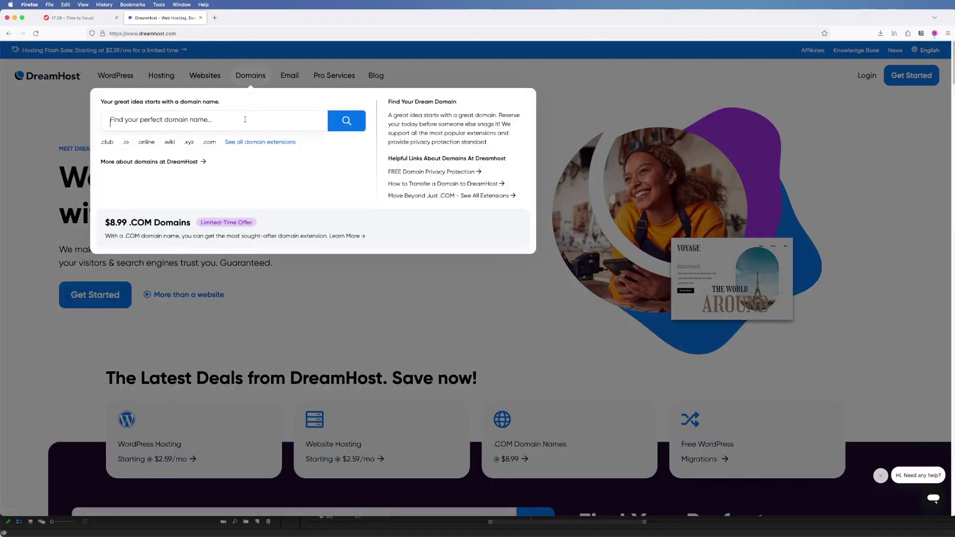
type("f")
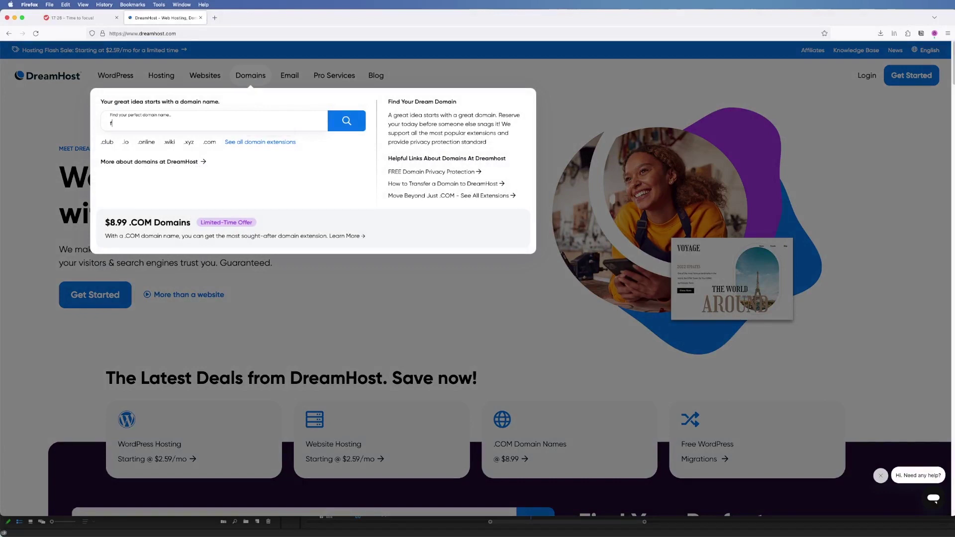
type("ortytwothreads")
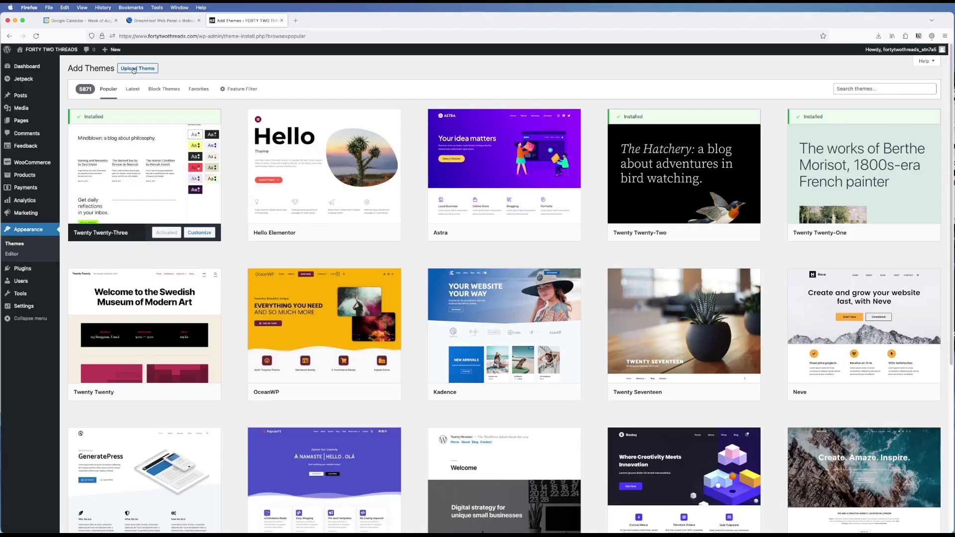
Step: Bring up the theme .zip upload area on the WordPress Add Themes page
left_click(137, 68)
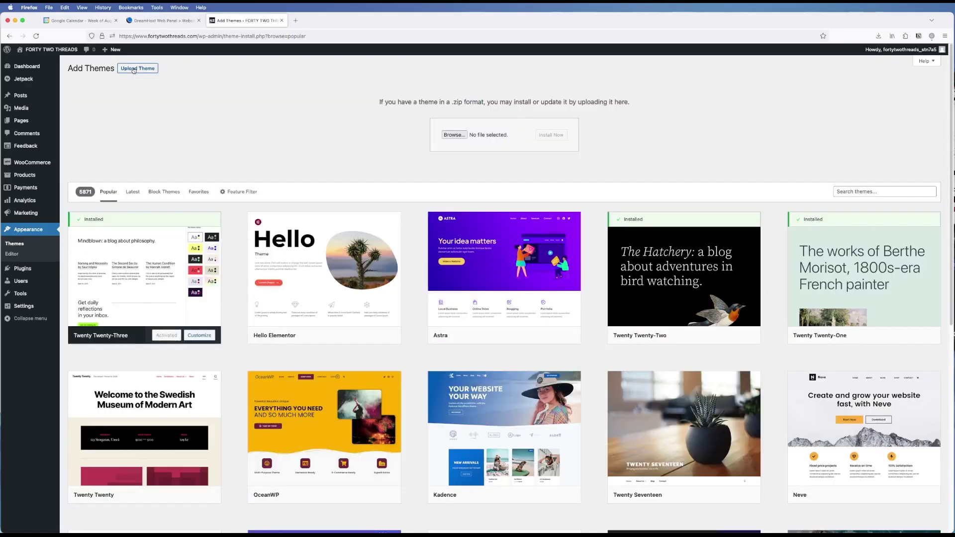
Step: Choose shoptimizer.zip from the computer and install it as the store's theme
left_click(453, 135)
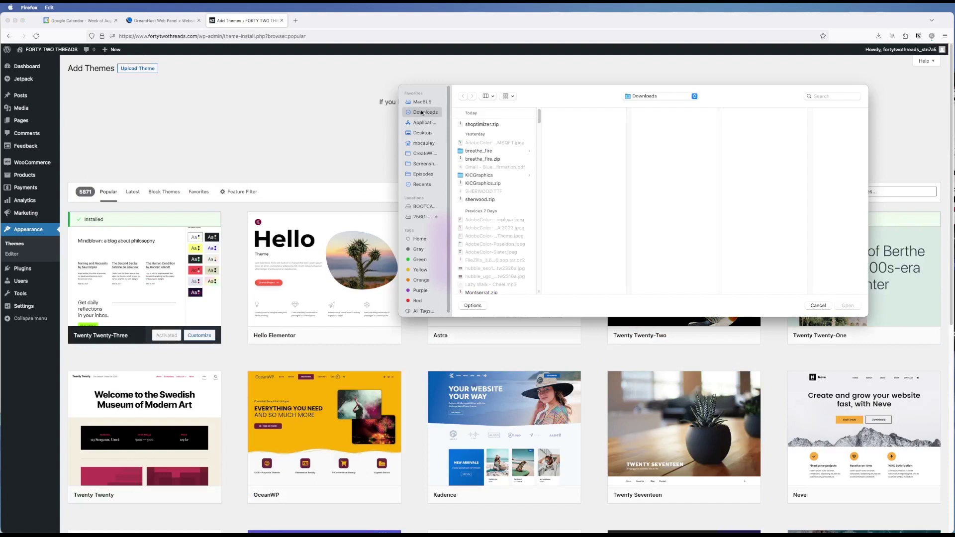
left_click(483, 125)
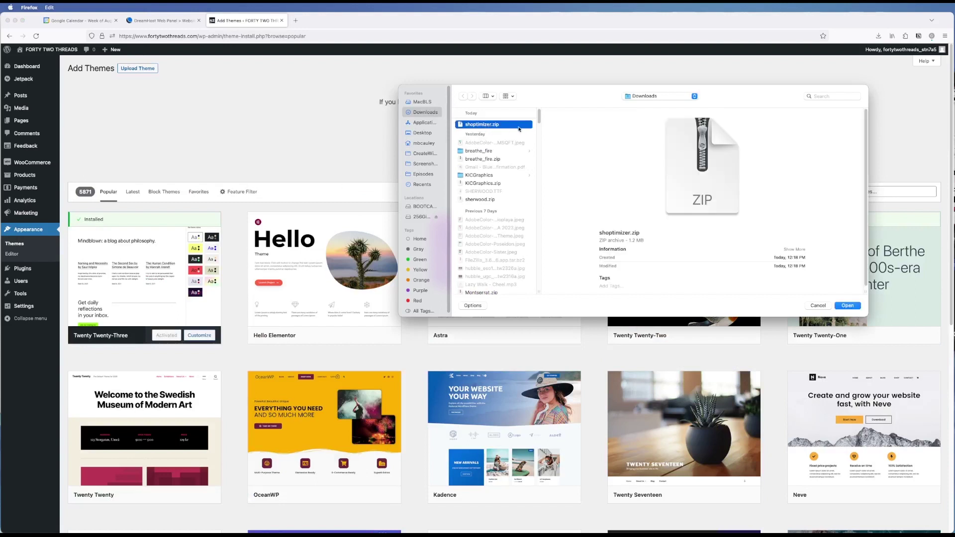
left_click(847, 305)
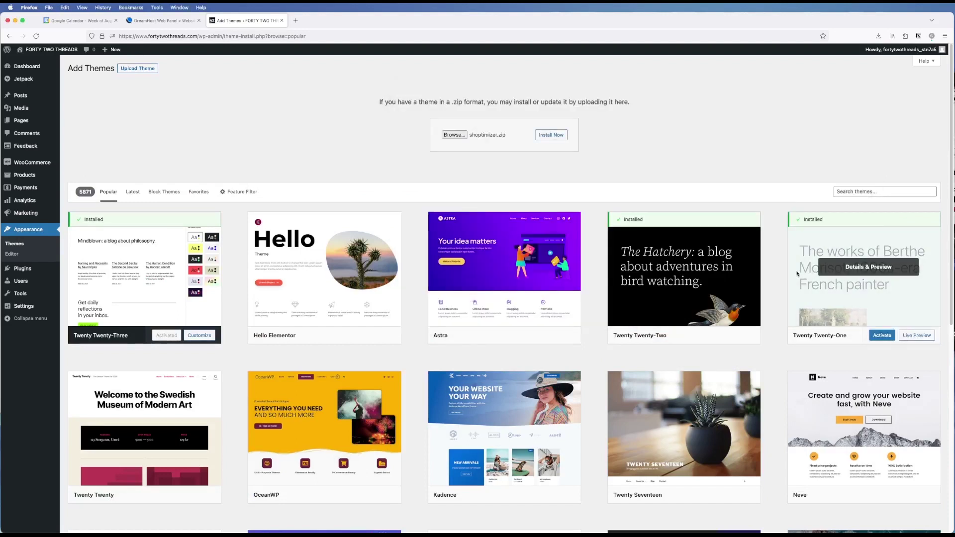
left_click(549, 137)
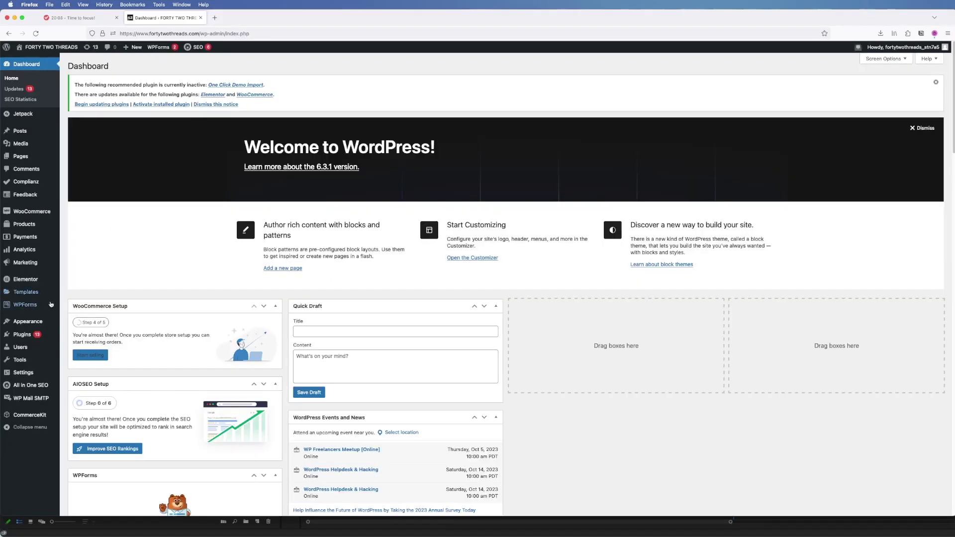
Step: Open Customizer General > Site Identity, and browse the logo media library without changing the logo
mouse_move(30, 323)
left_click(86, 338)
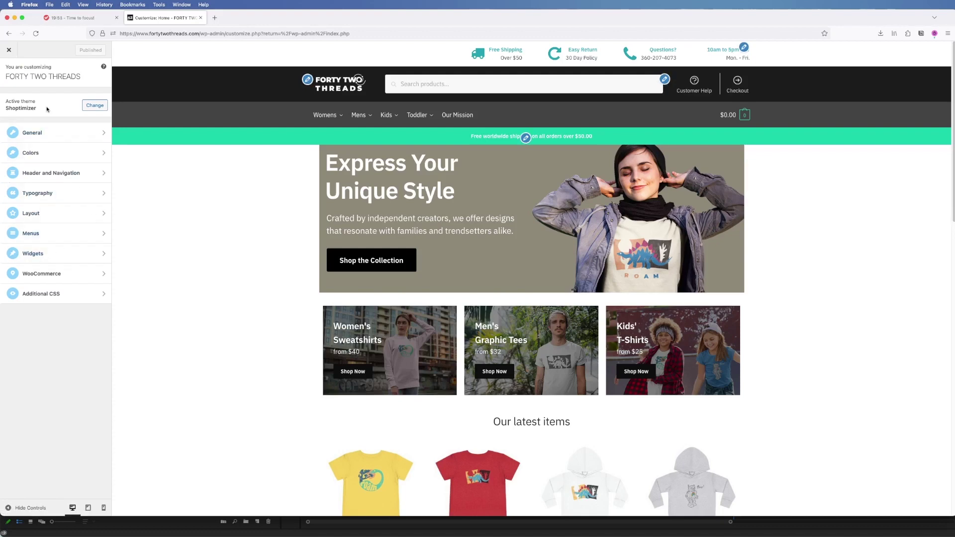
left_click(45, 135)
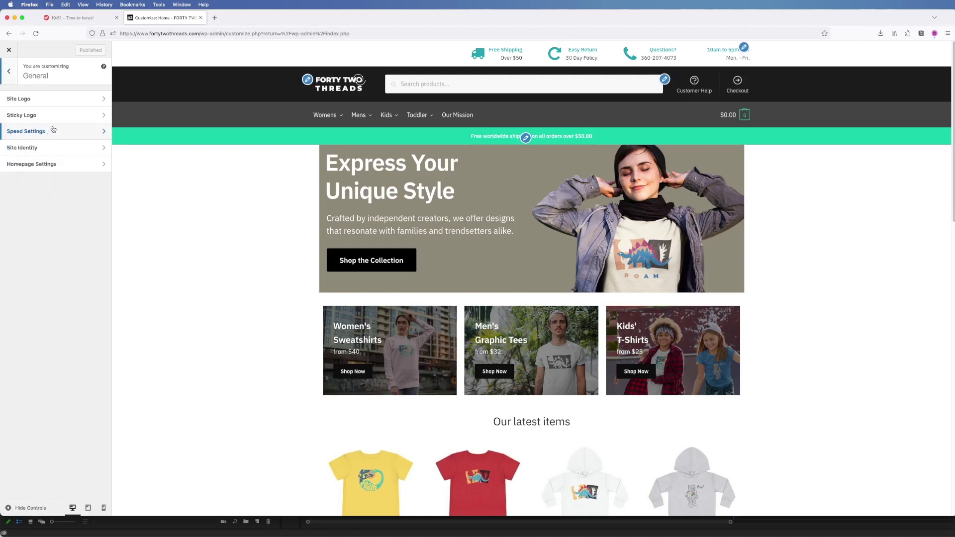
left_click(43, 149)
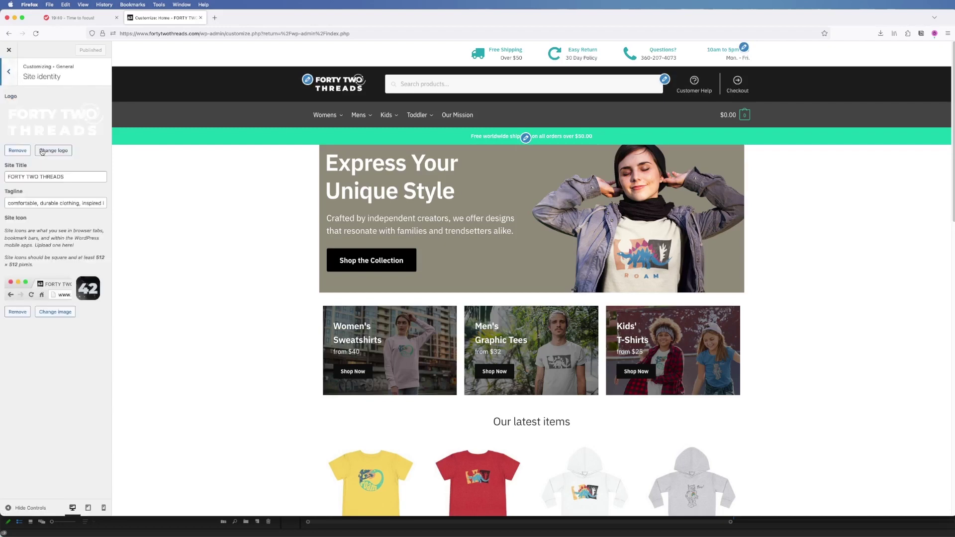
triple_click(39, 176)
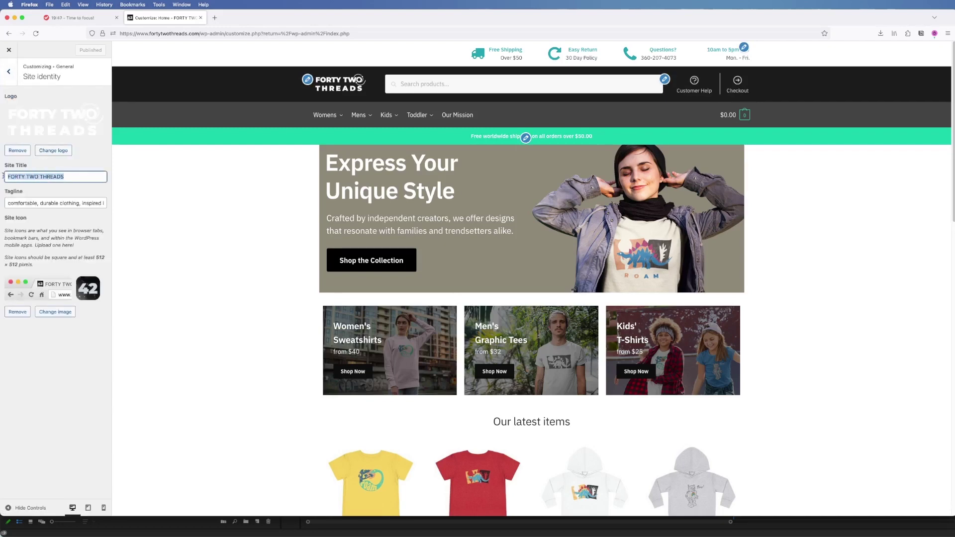
left_click(54, 152)
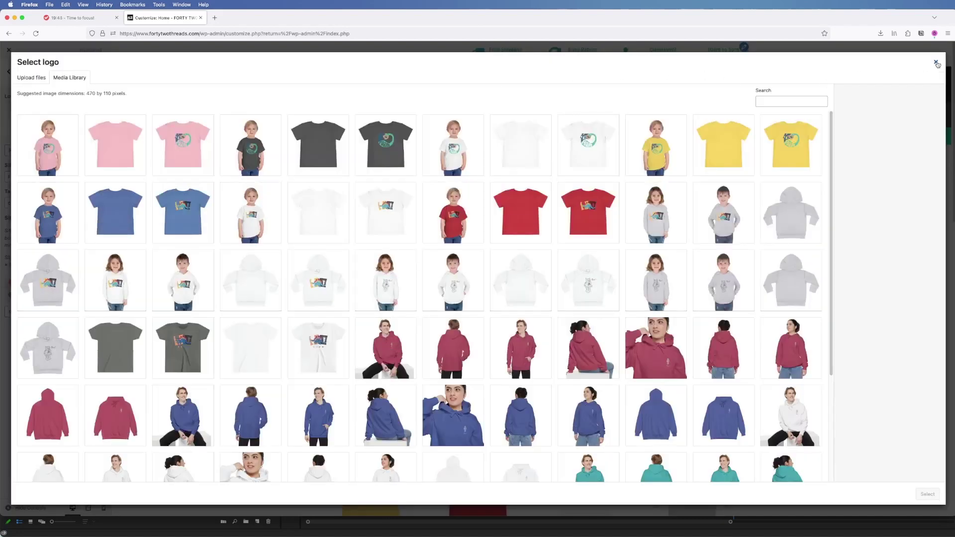
left_click(935, 62)
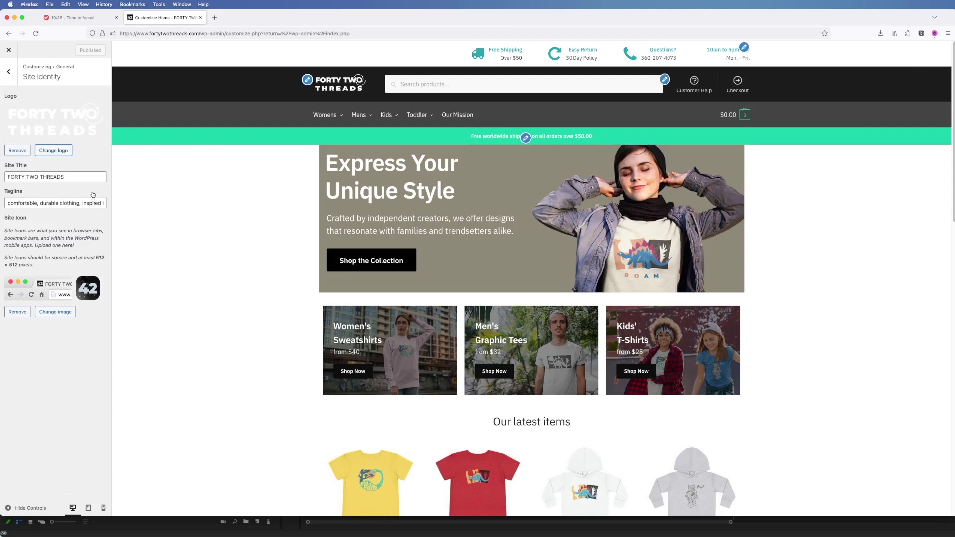
Step: View the Colors > Header swatches, then return to the main menu and open Widgets
left_click(8, 71)
left_click(47, 155)
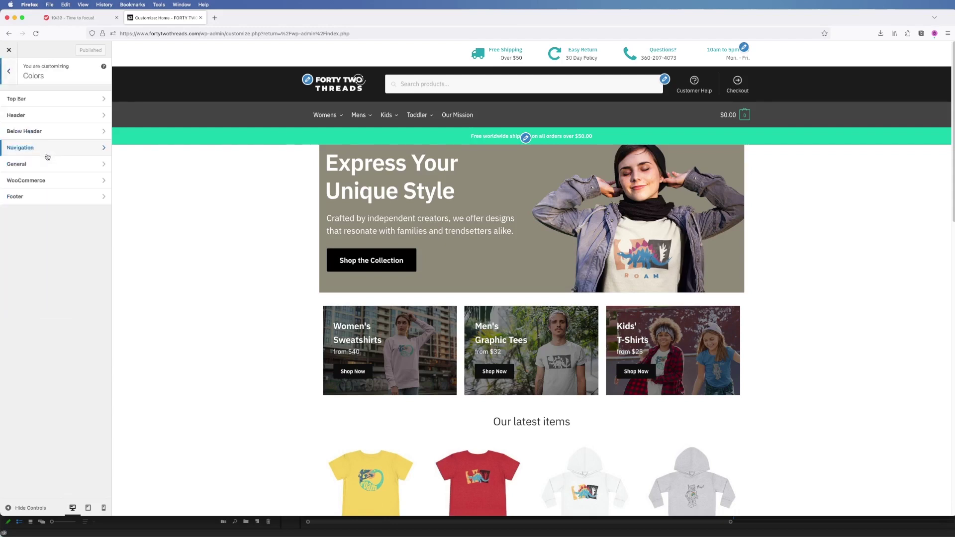
left_click(9, 72)
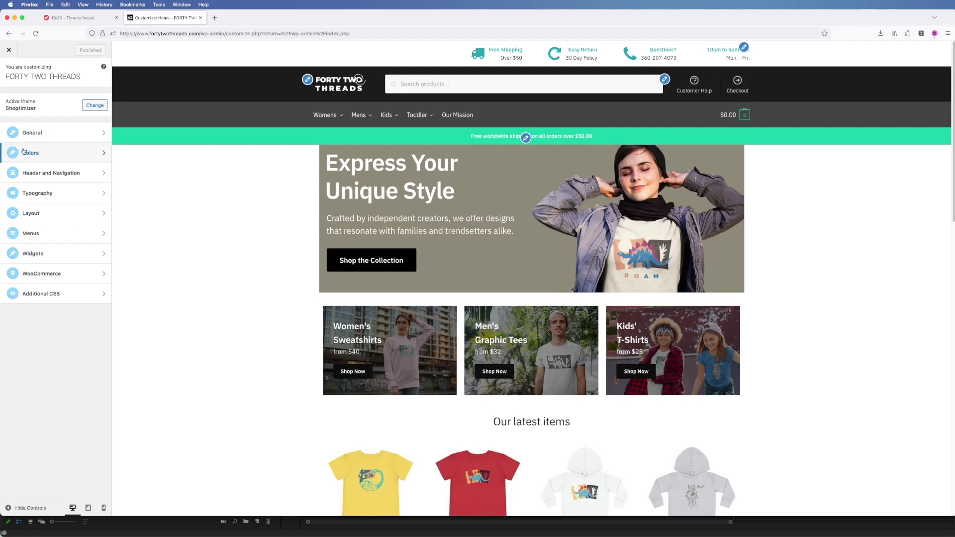
left_click(47, 152)
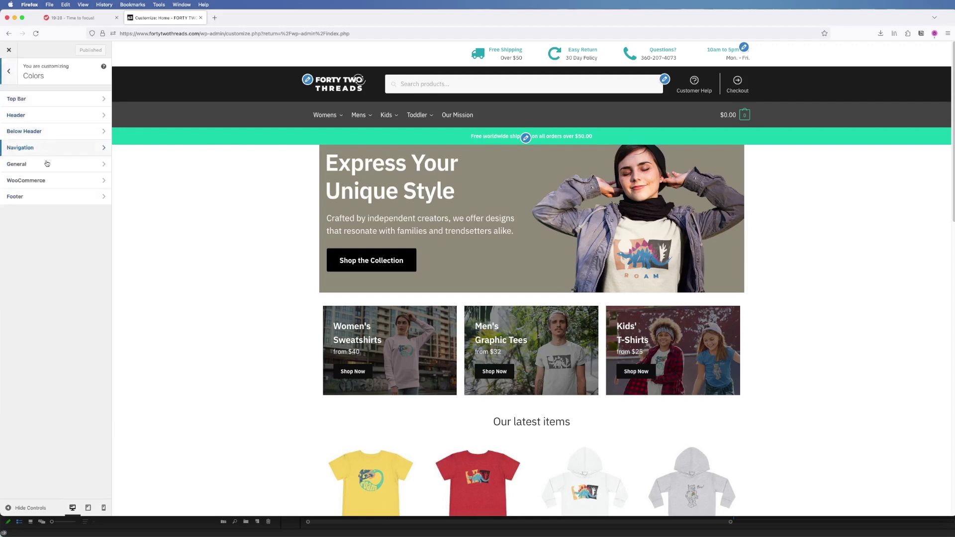
left_click(42, 118)
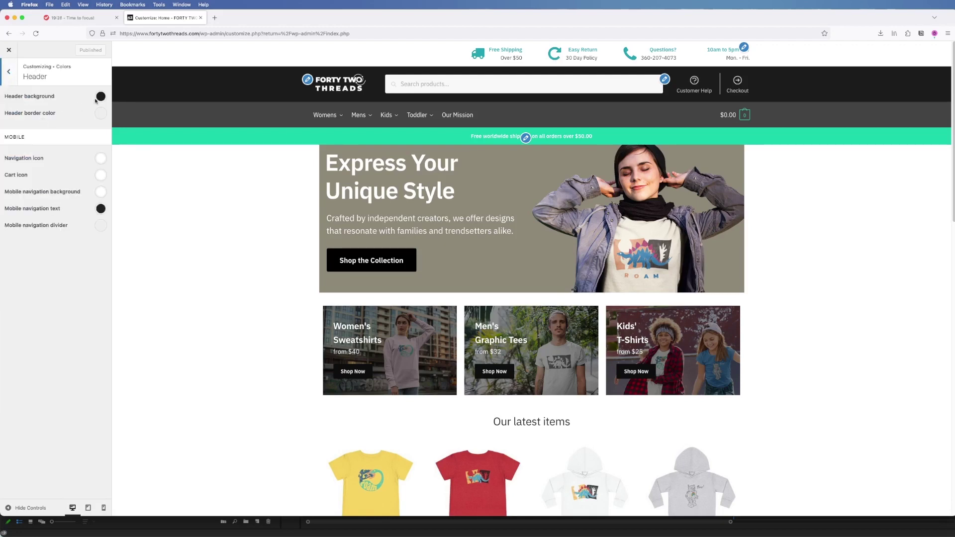
double_click(12, 73)
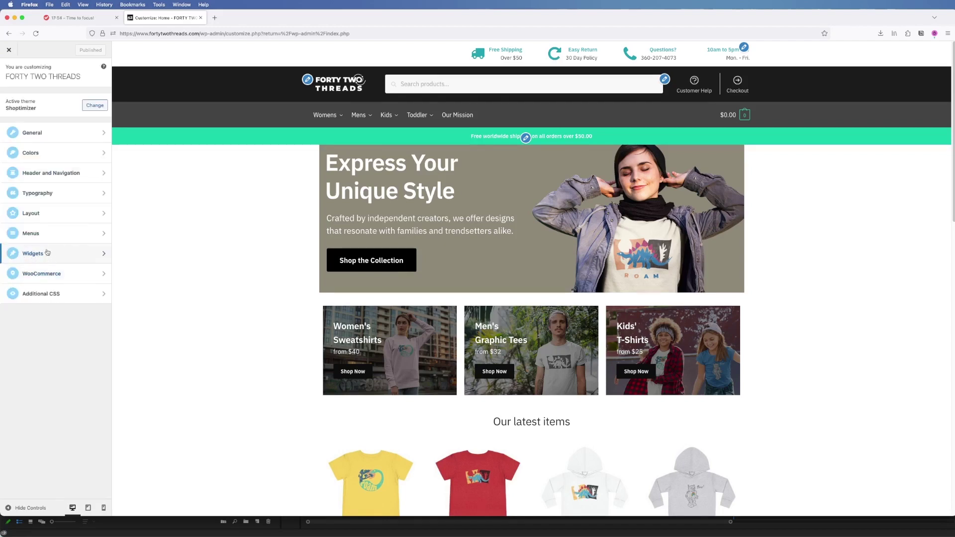
left_click(48, 253)
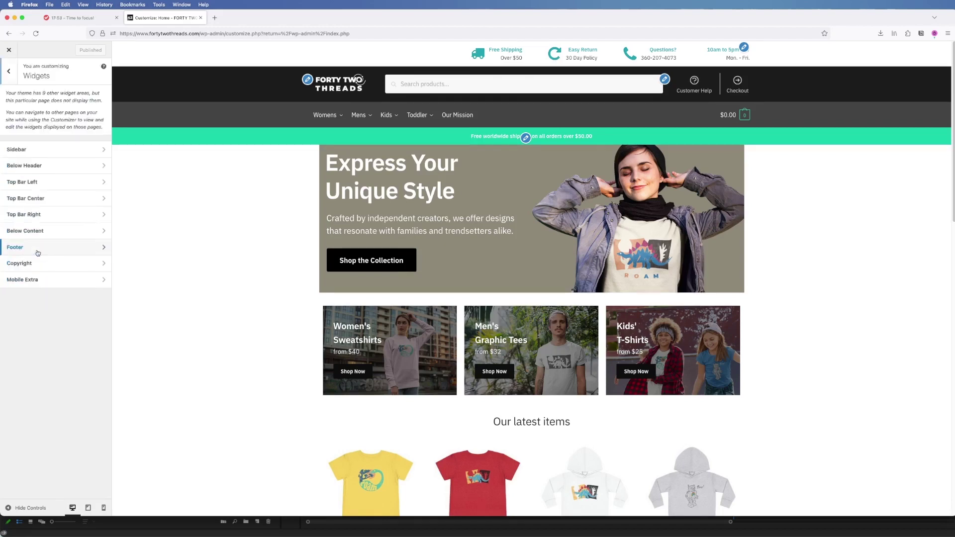
left_click(41, 183)
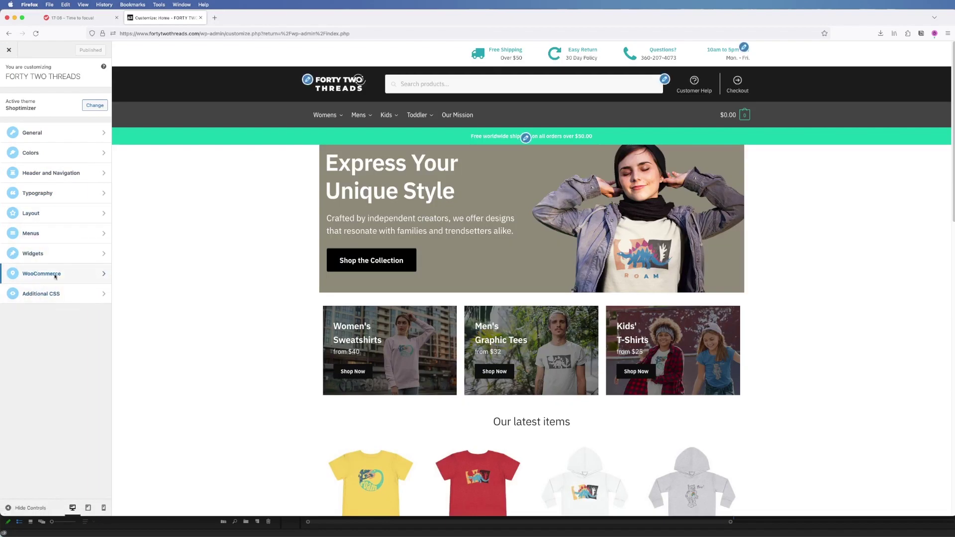
Step: Check WooCommerce Product Catalog shows 3 products per row and 4 rows, then close the Customizer
left_click(36, 271)
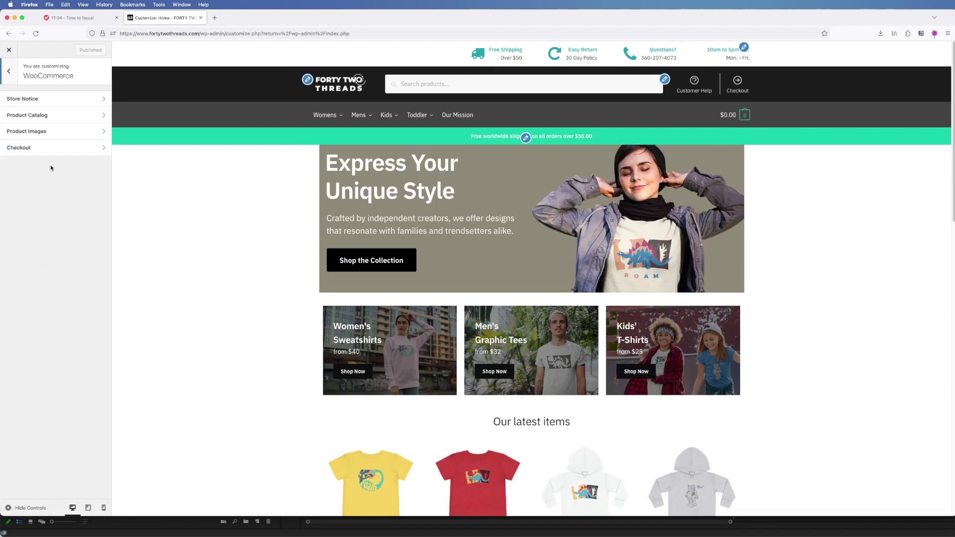
left_click(34, 119)
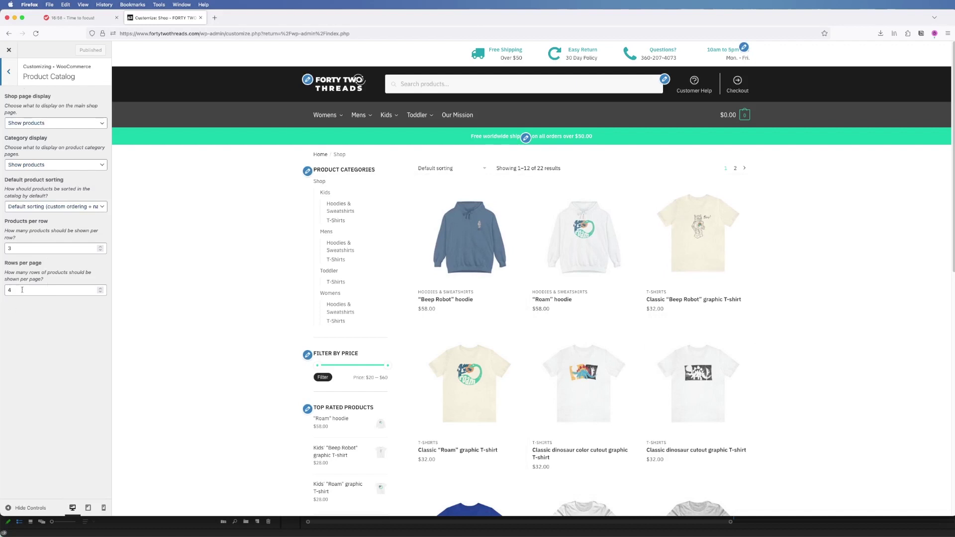
left_click(10, 71)
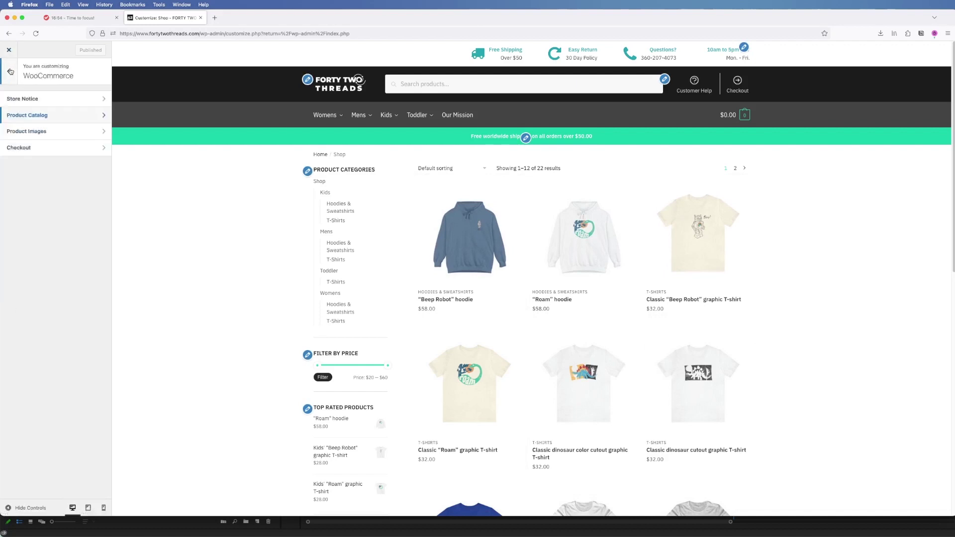
left_click(11, 71)
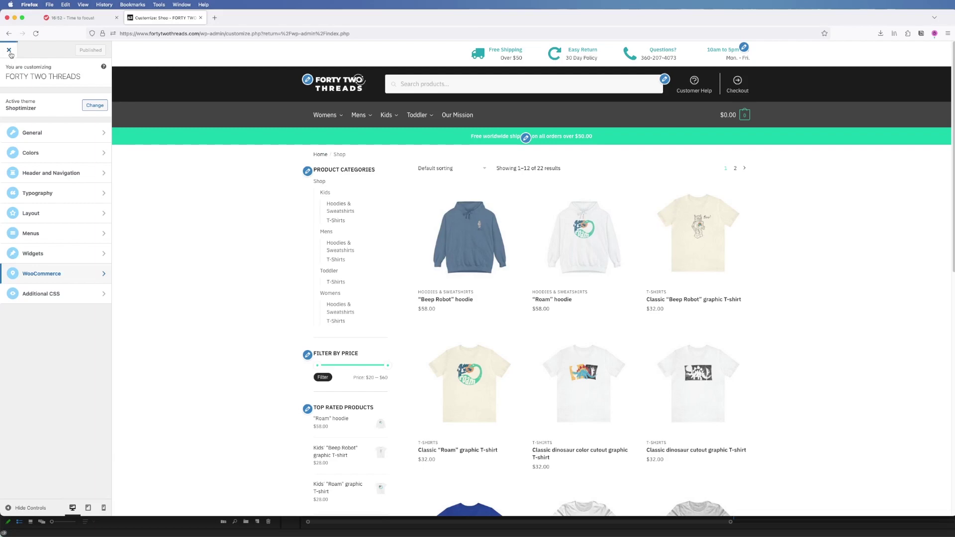
left_click(9, 50)
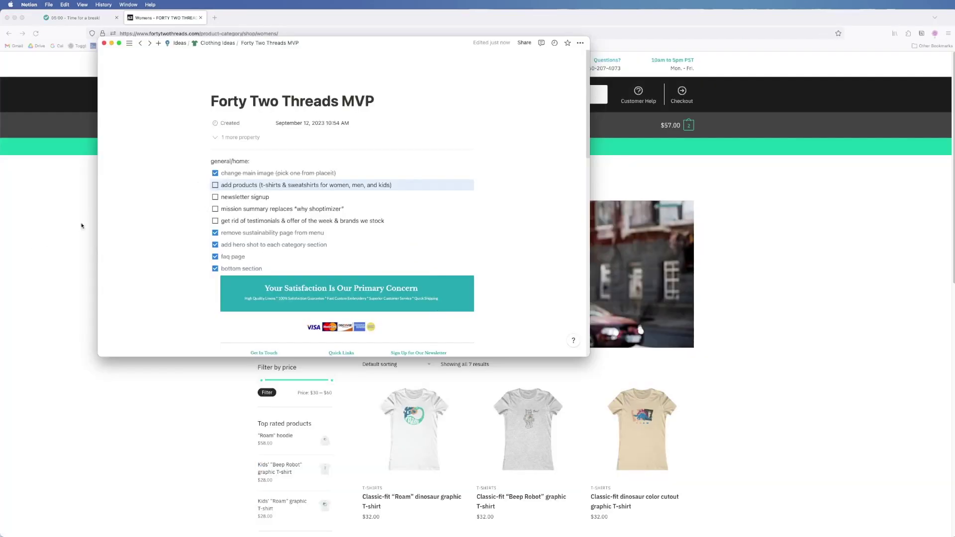
mouse_move(178, 288)
Step: Tick the add products, newsletter signup, mission summary and testimonials tasks in Notion
left_click(215, 185)
left_click(215, 198)
left_click(215, 209)
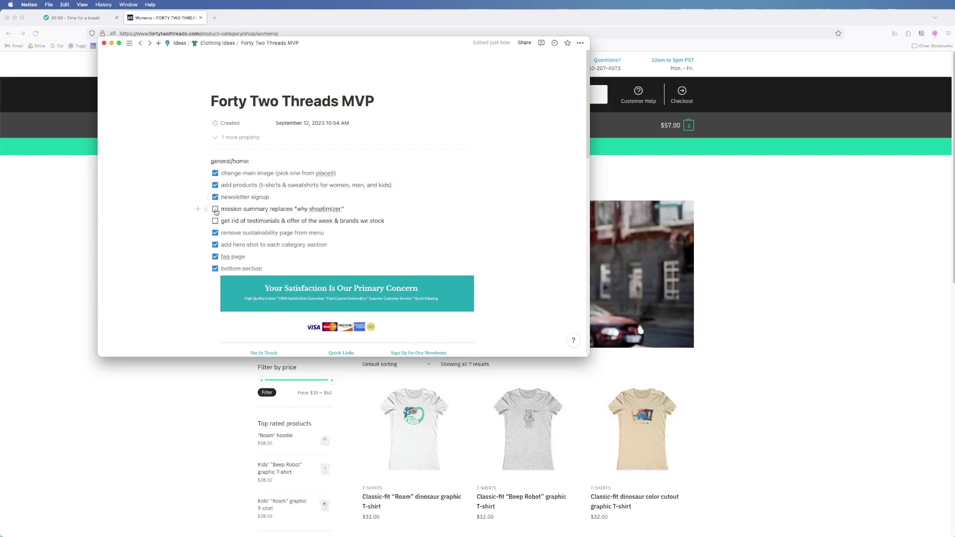
left_click(215, 221)
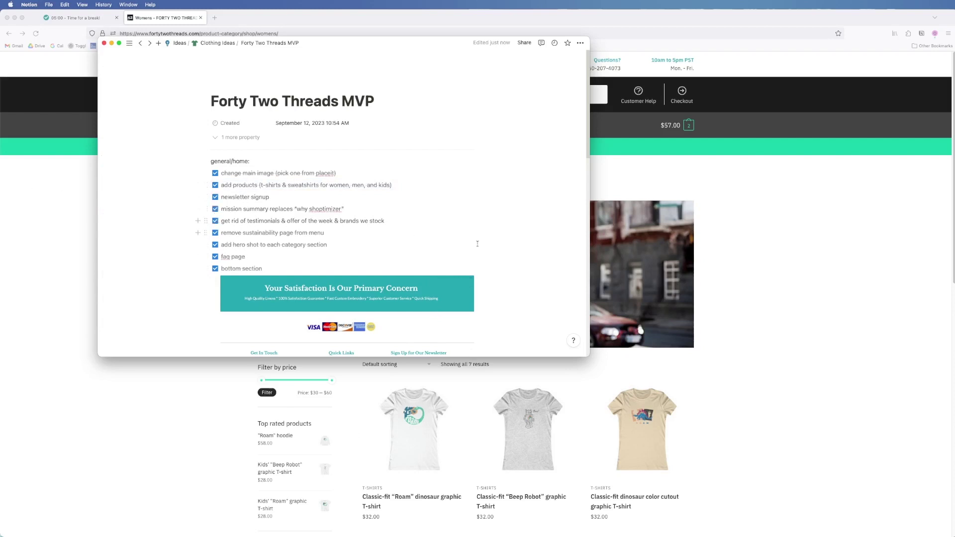
Step: Bring the Forty Two Threads WordPress Dashboard back into view in Firefox
left_click(762, 276)
scroll(796, 275, "down", 5)
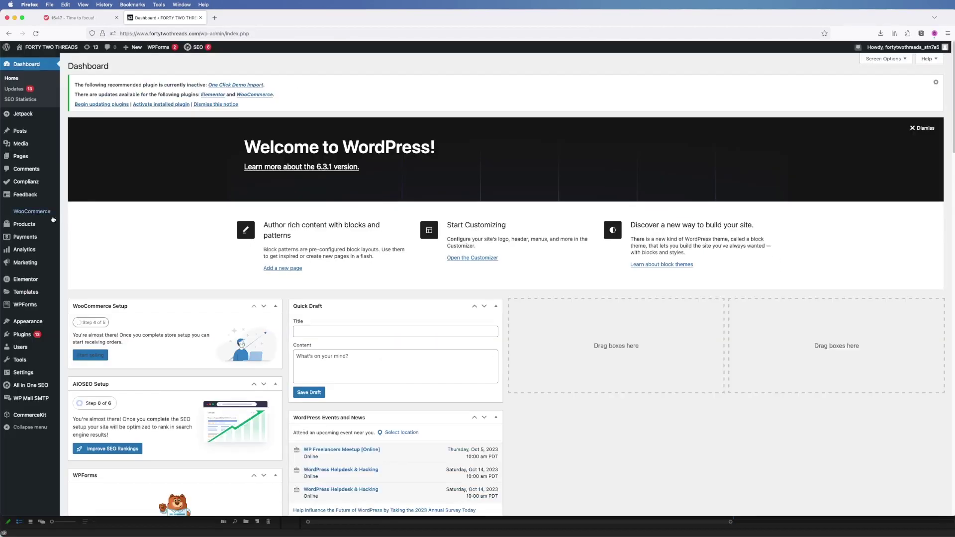
mouse_move(23, 215)
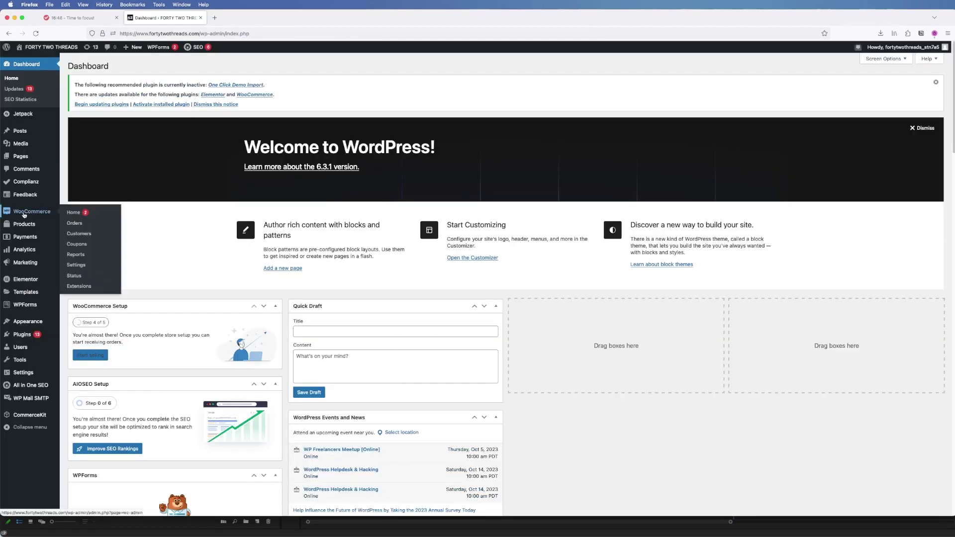
Step: Go via WooCommerce Home and Settings to the Shipping tab's United States, Canada and Australia zones
left_click(27, 216)
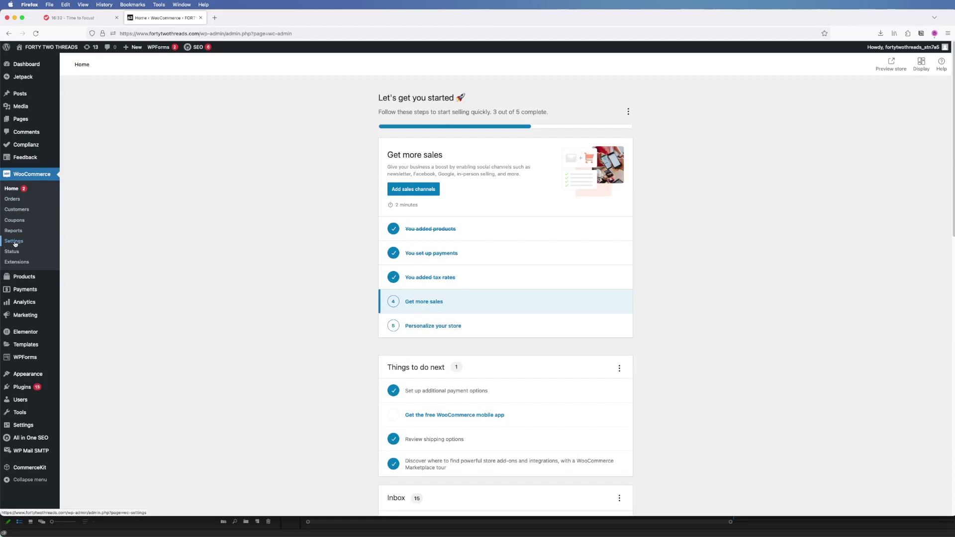
left_click(15, 244)
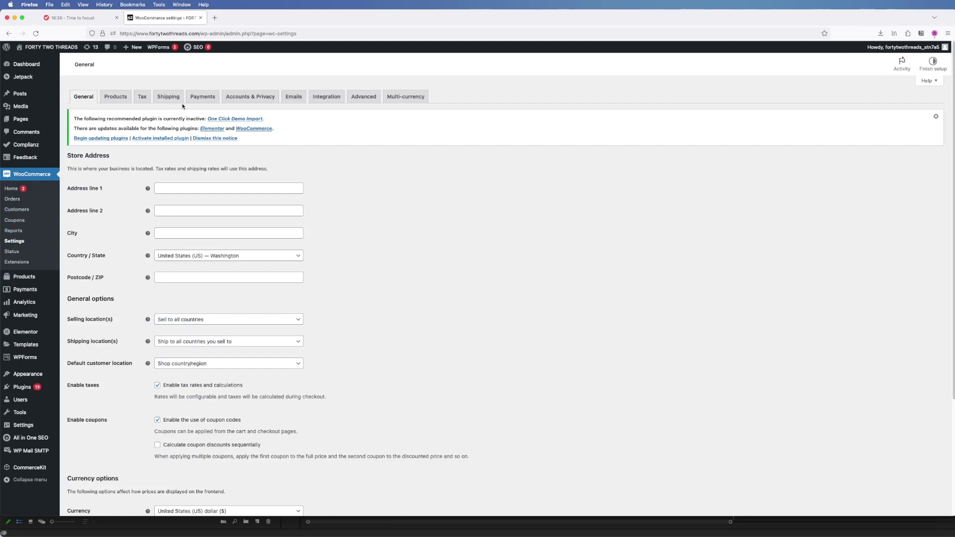
left_click(167, 94)
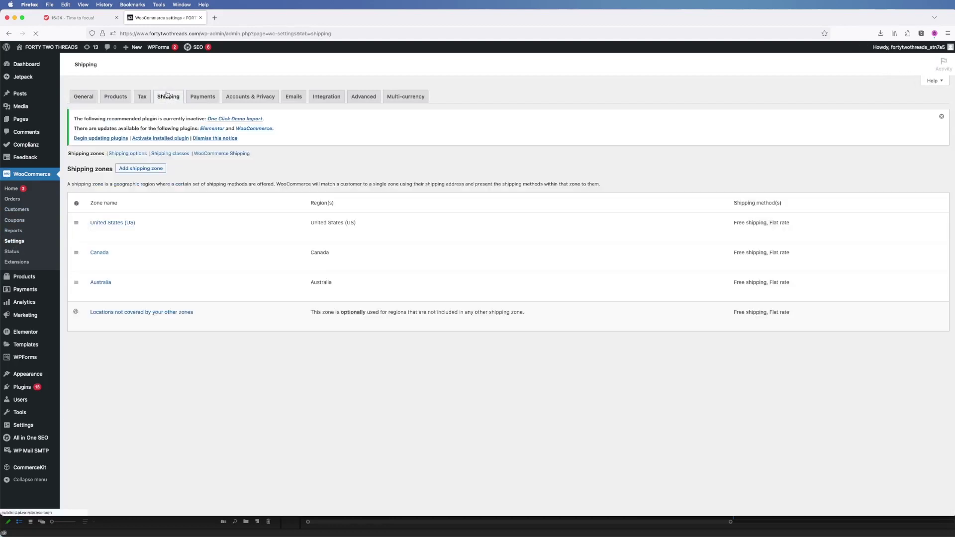
mouse_move(90, 217)
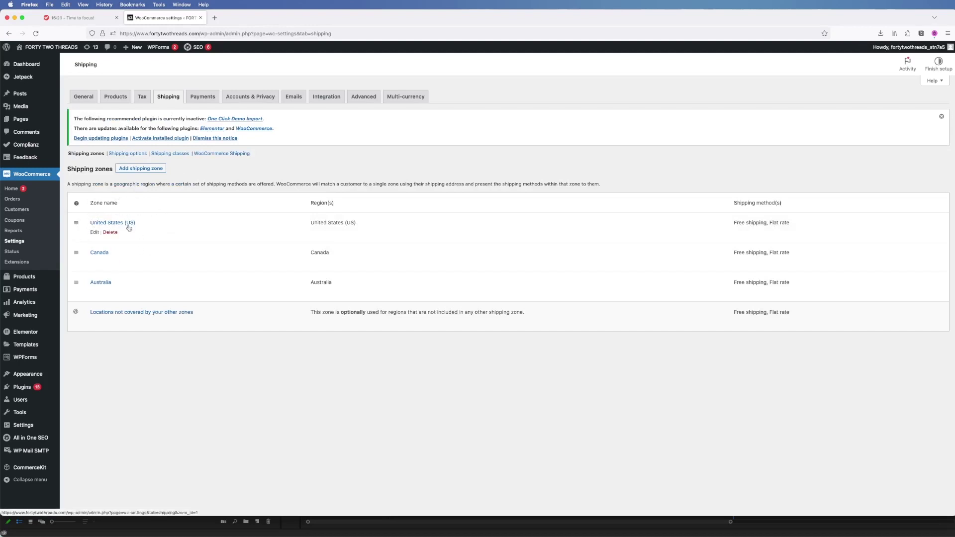
mouse_move(107, 293)
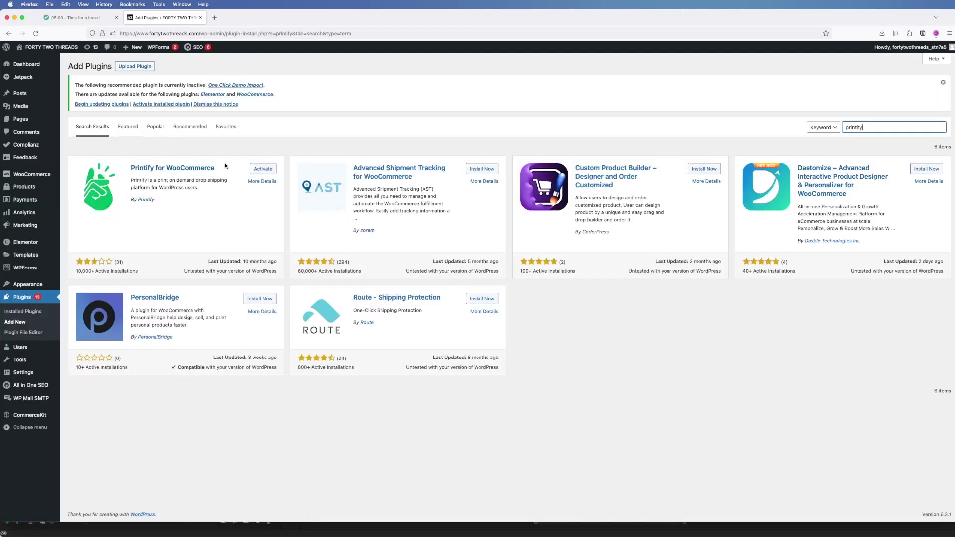
Step: Read the Printify for WooCommerce plugin details, then open WooCommerce's General settings
left_click(193, 170)
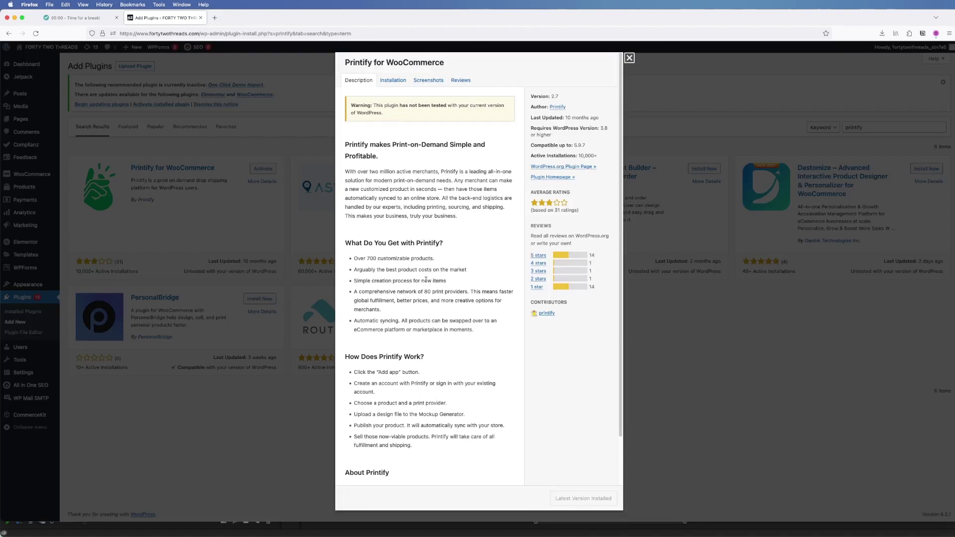
scroll(425, 281, "down", 3)
scroll(425, 281, "up", 3)
scroll(425, 280, "down", 3)
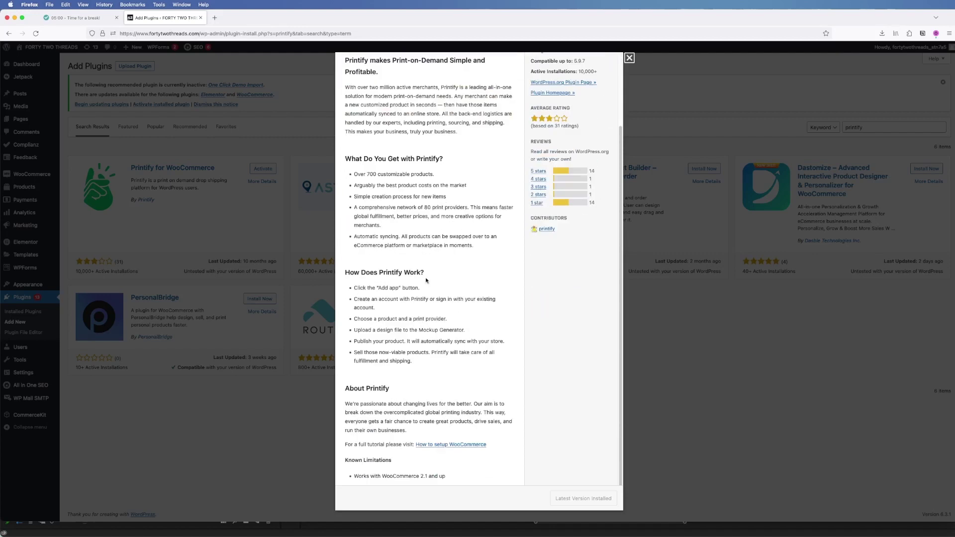
scroll(425, 281, "up", 3)
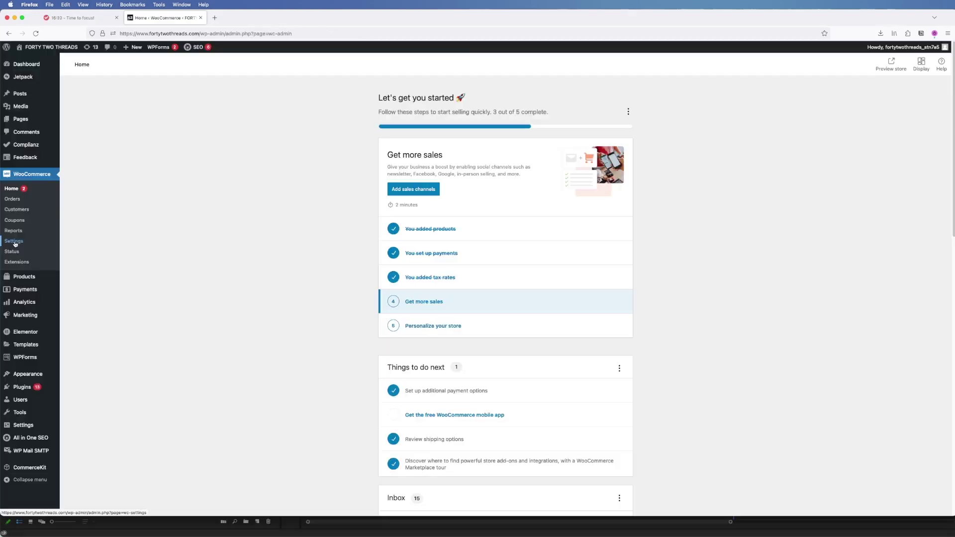
left_click(19, 242)
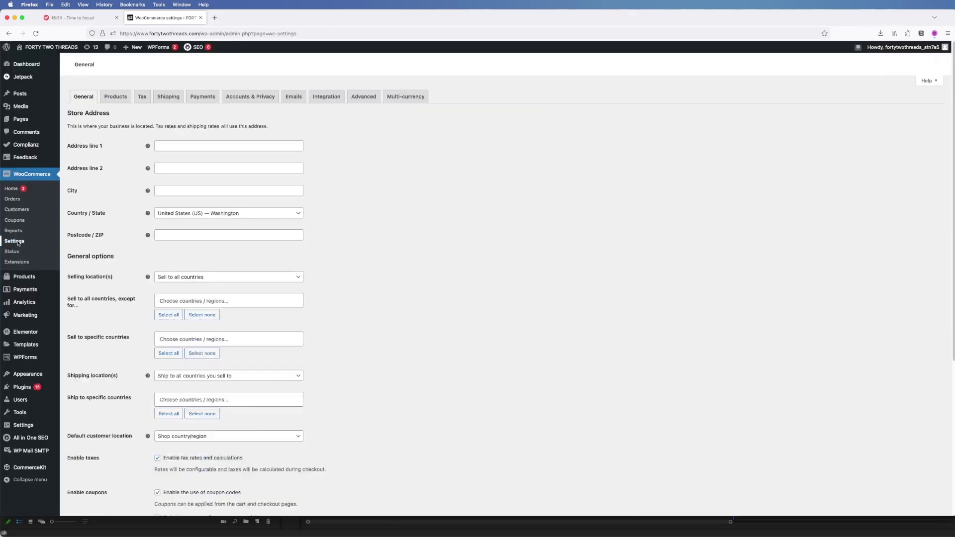
Step: Edit the United States (US) shipping zone and open its Free shipping method settings
left_click(167, 96)
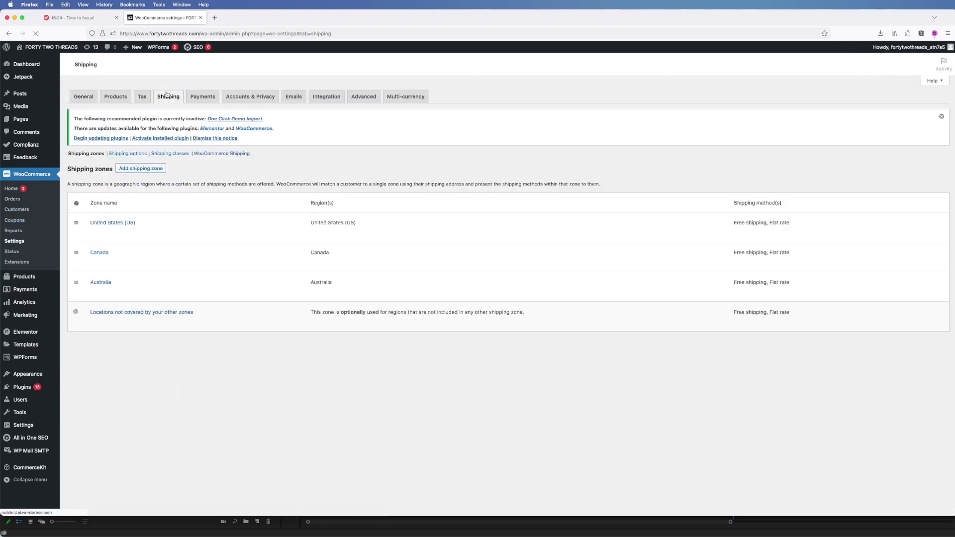
left_click(95, 233)
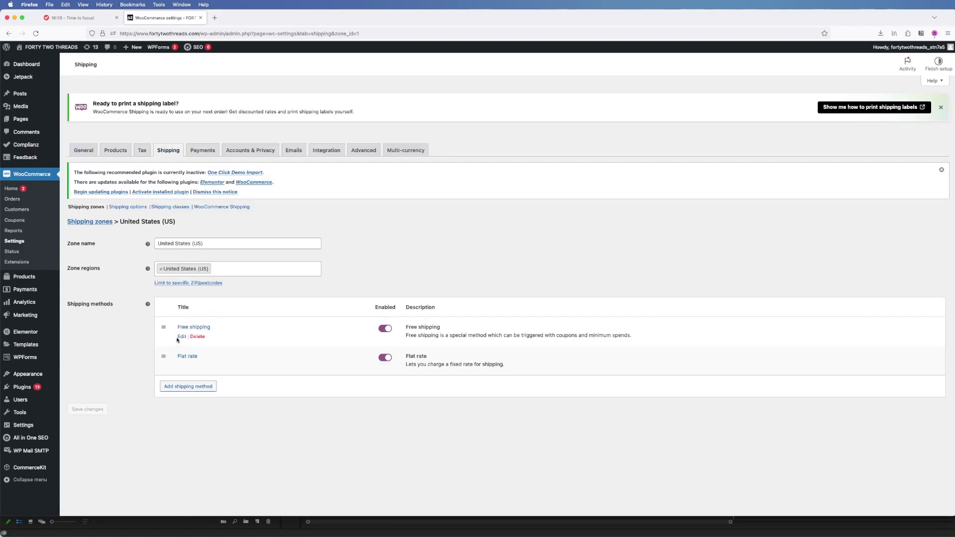
left_click(182, 337)
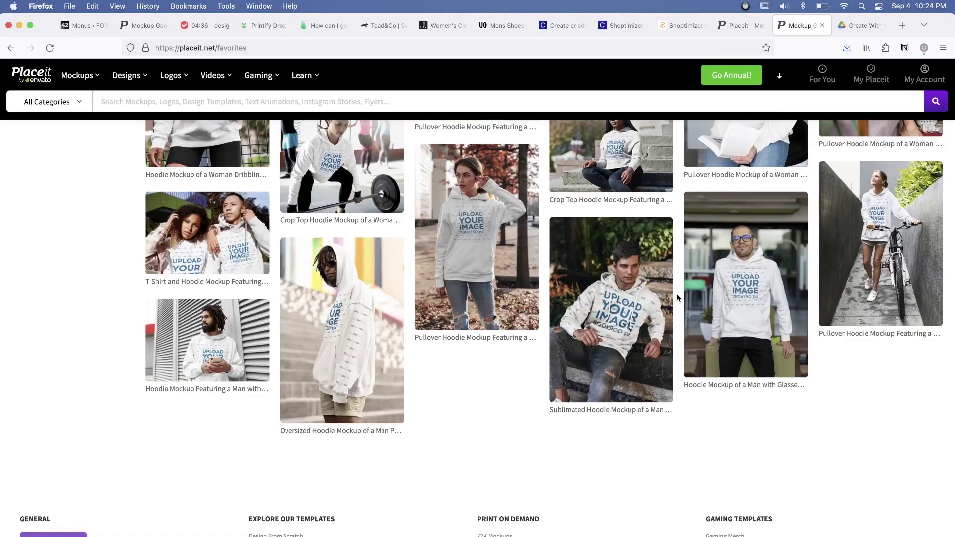
Step: Open the man-with-locs hoodie mockup and start replacing its design with an image file
left_click(223, 353)
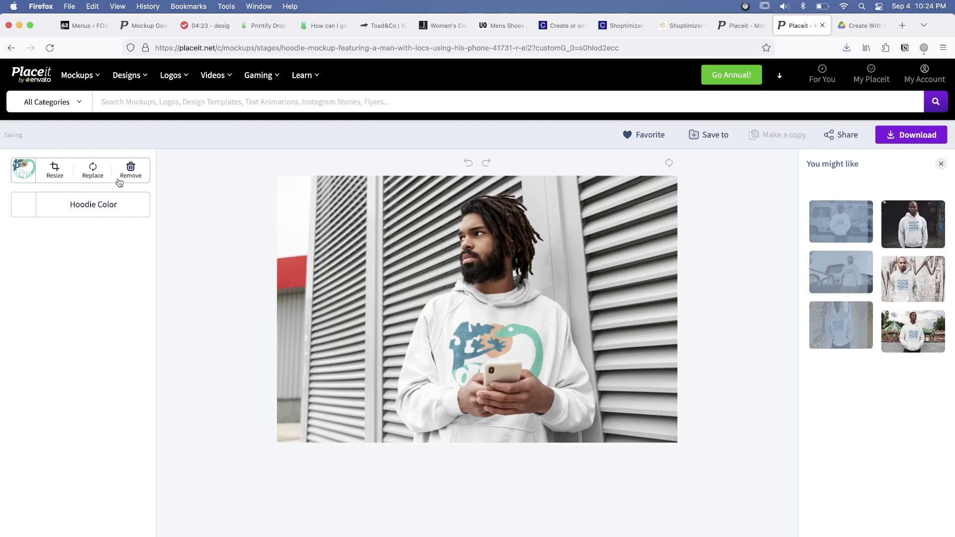
left_click(94, 174)
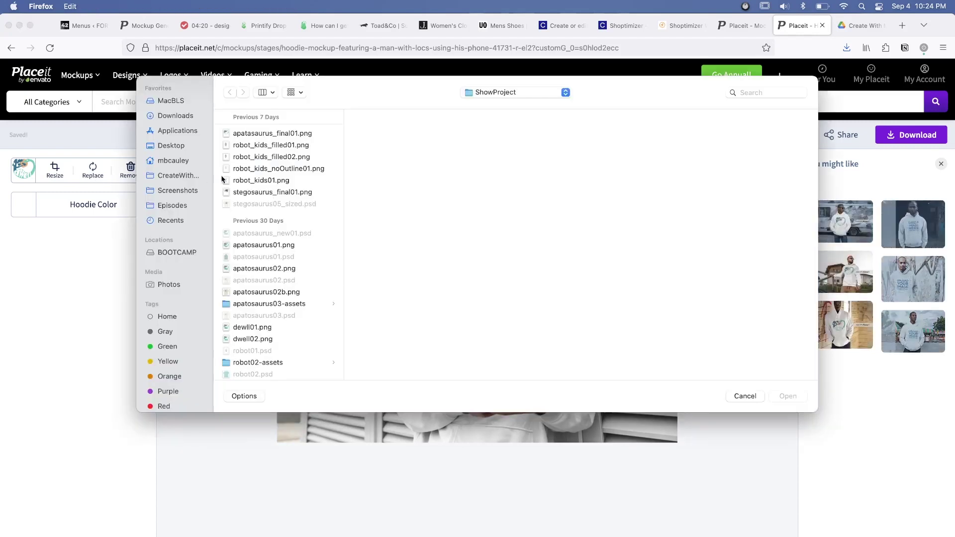
Step: Load stegosaurus_final01.png onto the hoodie and move the ROAM design higher on the print
left_click(284, 194)
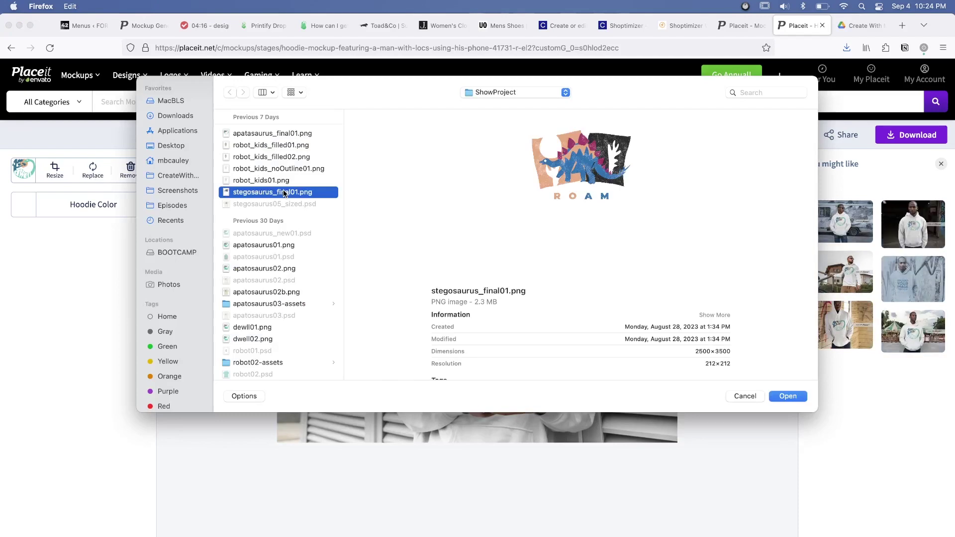
double_click(284, 194)
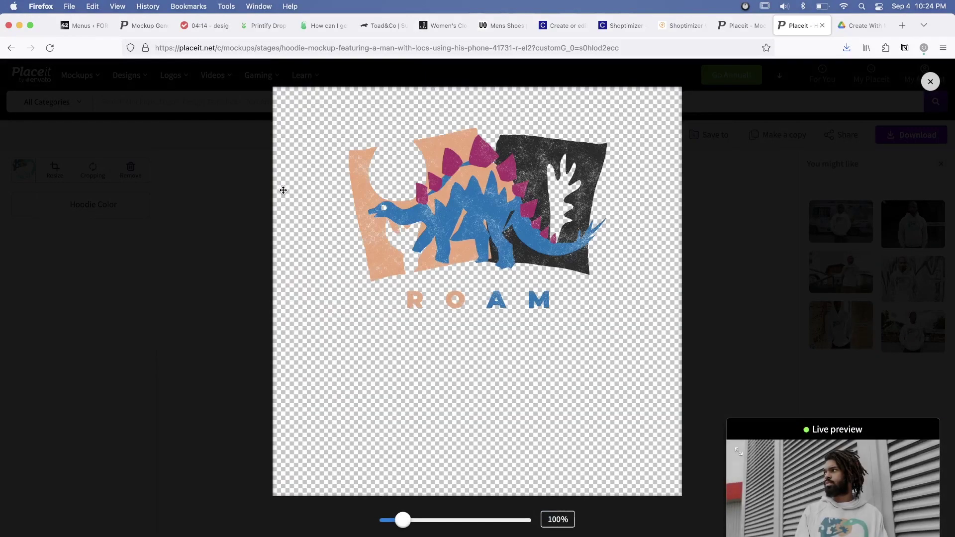
left_click_drag(527, 245, 523, 229)
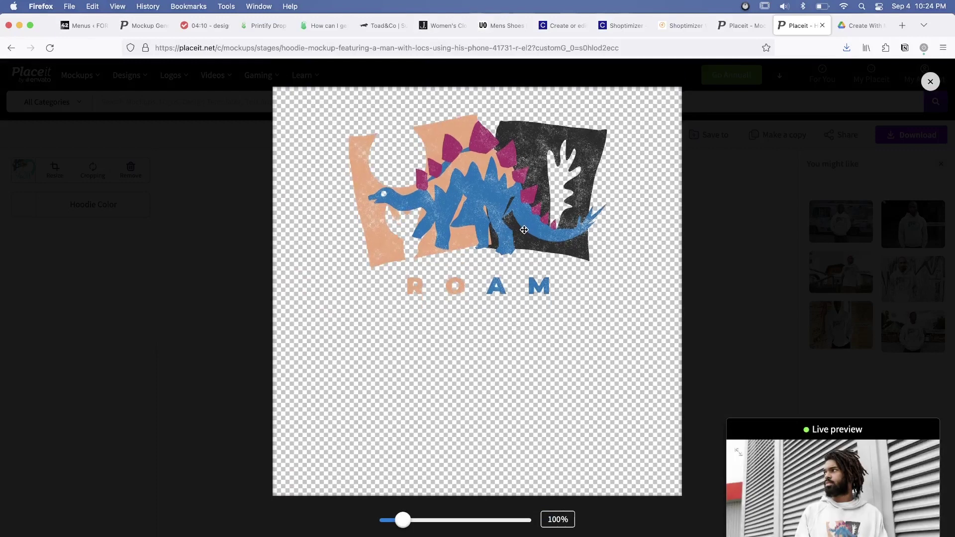
left_click_drag(524, 230, 524, 215)
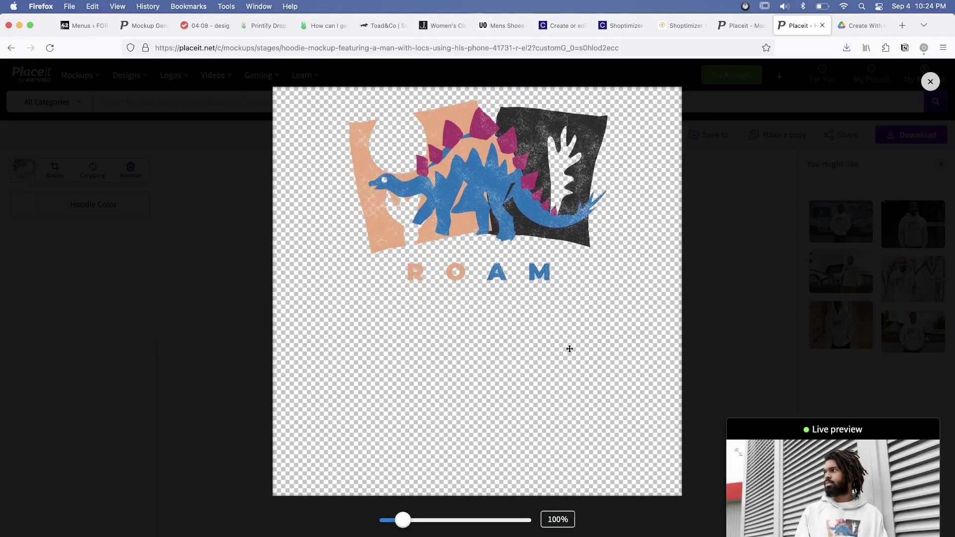
Step: Enlarge the ROAM design to 122%, shift it slightly down-left, and apply the placement
left_click_drag(404, 521, 409, 520)
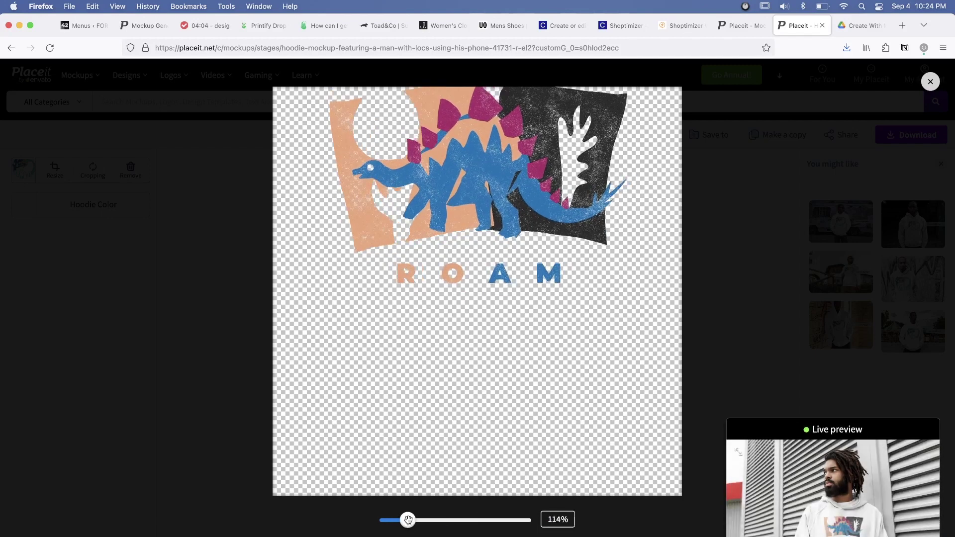
left_click_drag(408, 521, 409, 520)
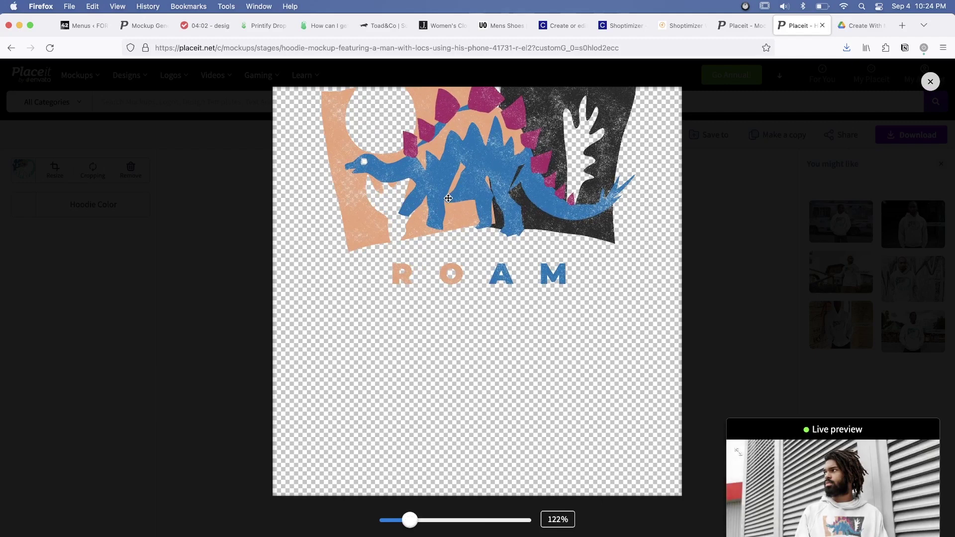
left_click_drag(448, 198, 450, 227)
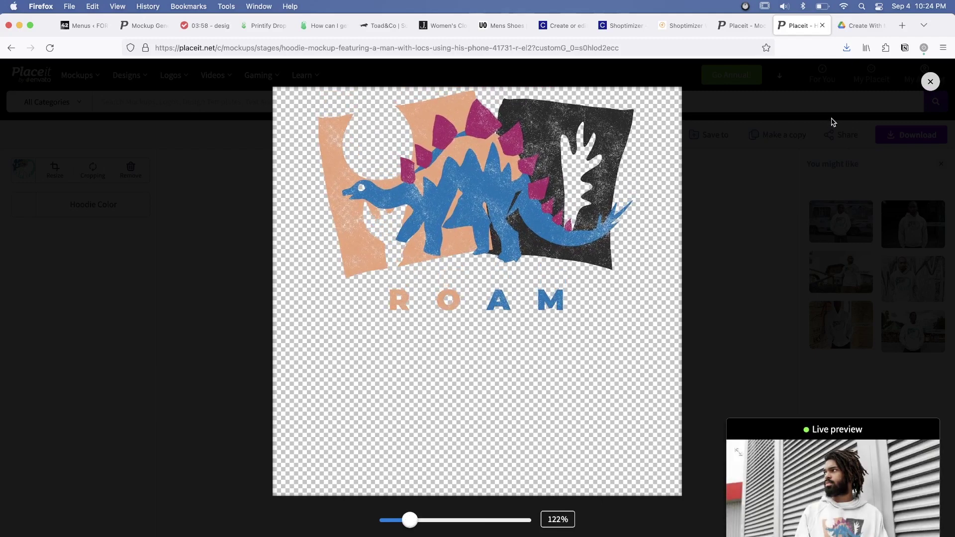
key("Escape")
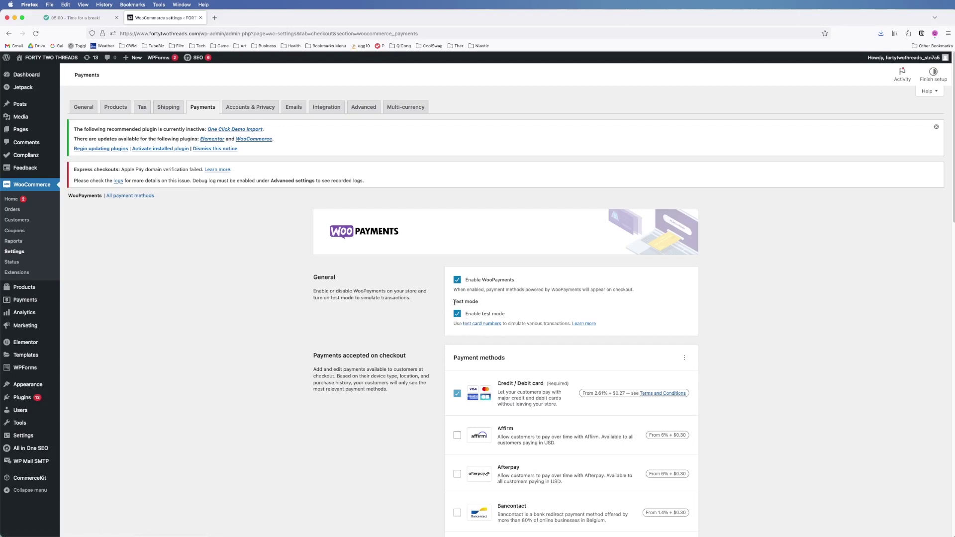
Step: Uncheck Enable test mode for WooPayments and scroll down toward Save changes
left_click(457, 314)
scroll(326, 367, "down", 20)
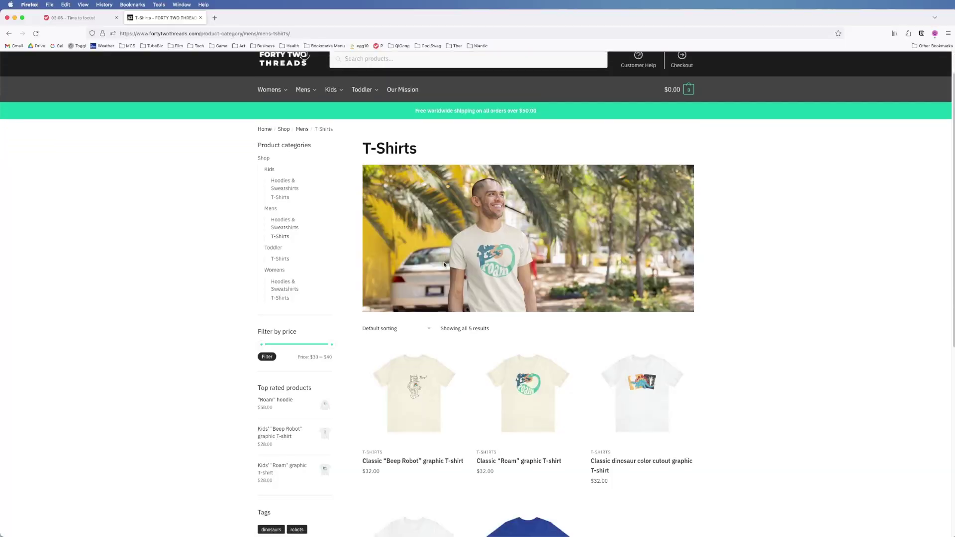
scroll(444, 265, "down", 3)
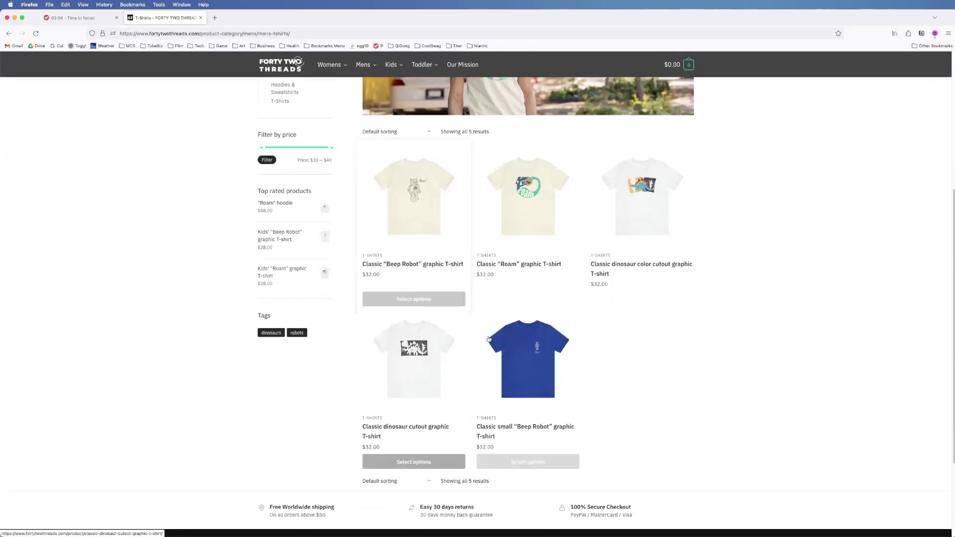